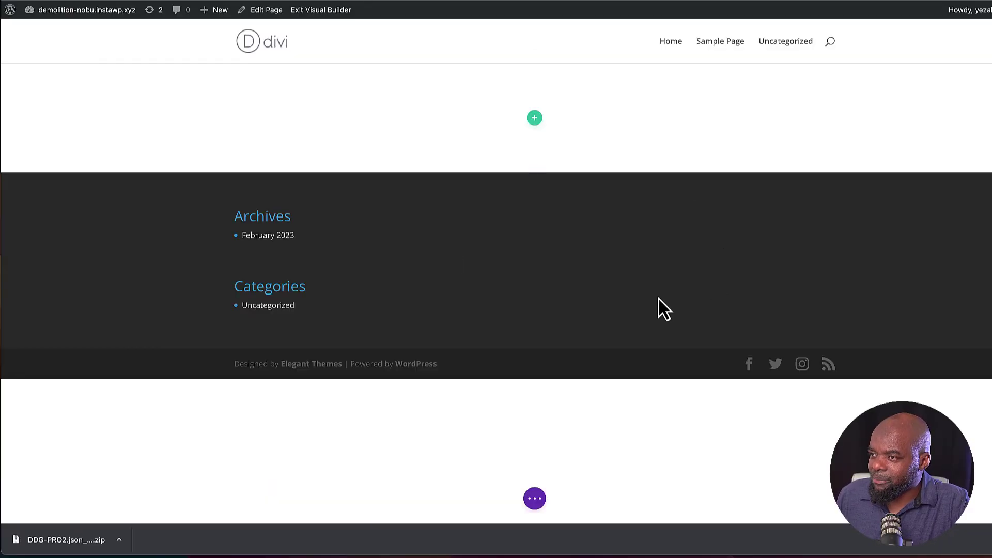
Step: Add a two-column row with a Blurb module in its left column, settings docked as a sidebar
{"action": "left_click", "coordinate": [534, 118]}
{"action": "left_click", "coordinate": [546, 214]}
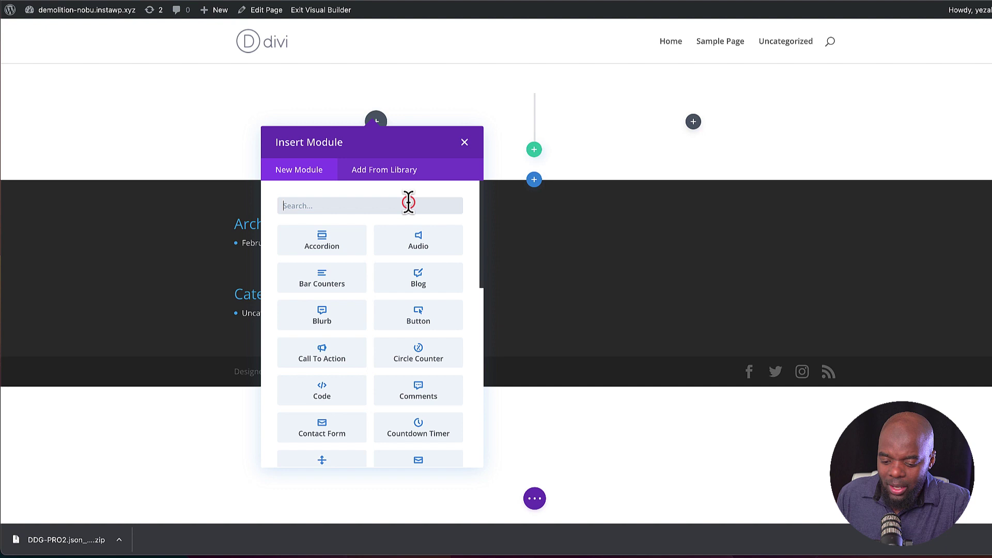
{"action": "left_click", "coordinate": [408, 205]}
{"action": "type", "text": "blur"}
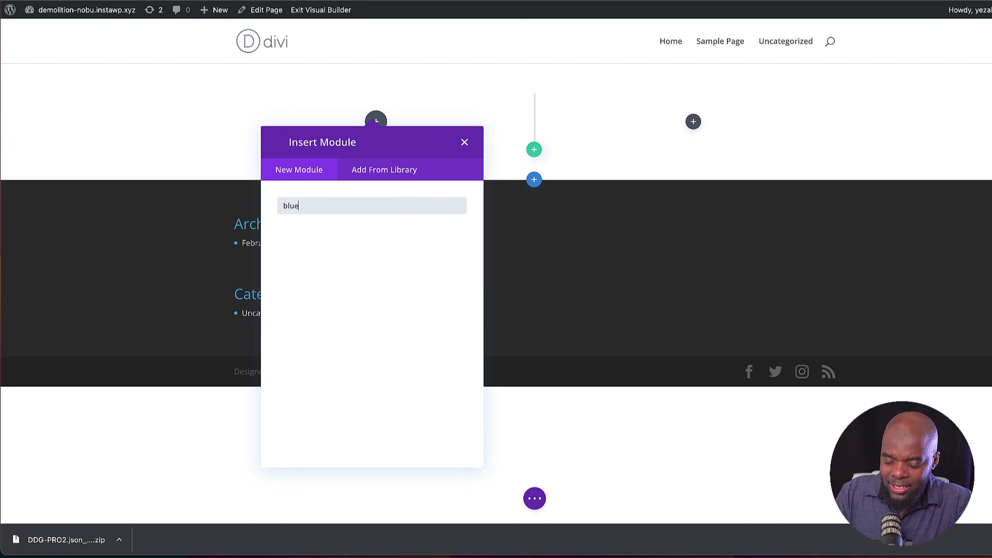
{"action": "left_click", "coordinate": [344, 242]}
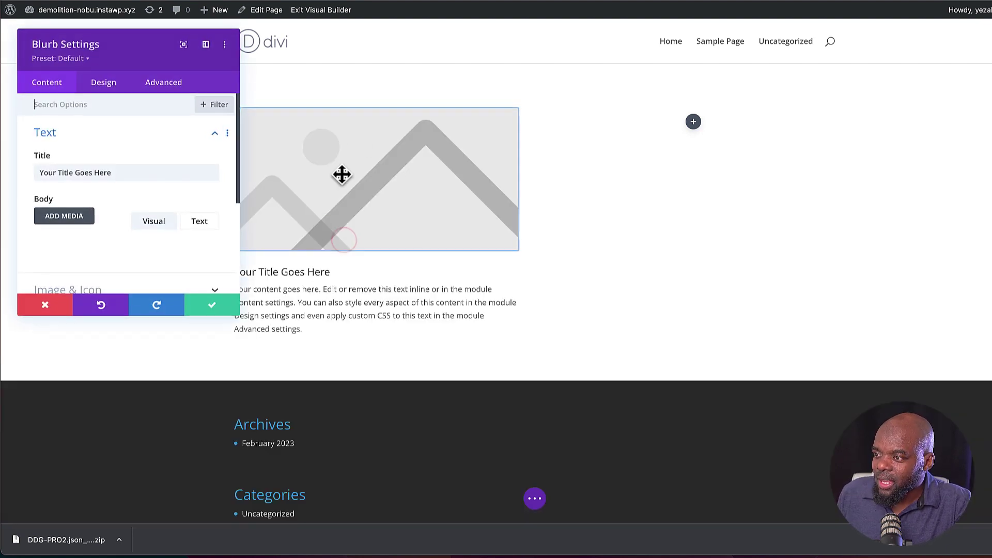
{"action": "left_click", "coordinate": [206, 48]}
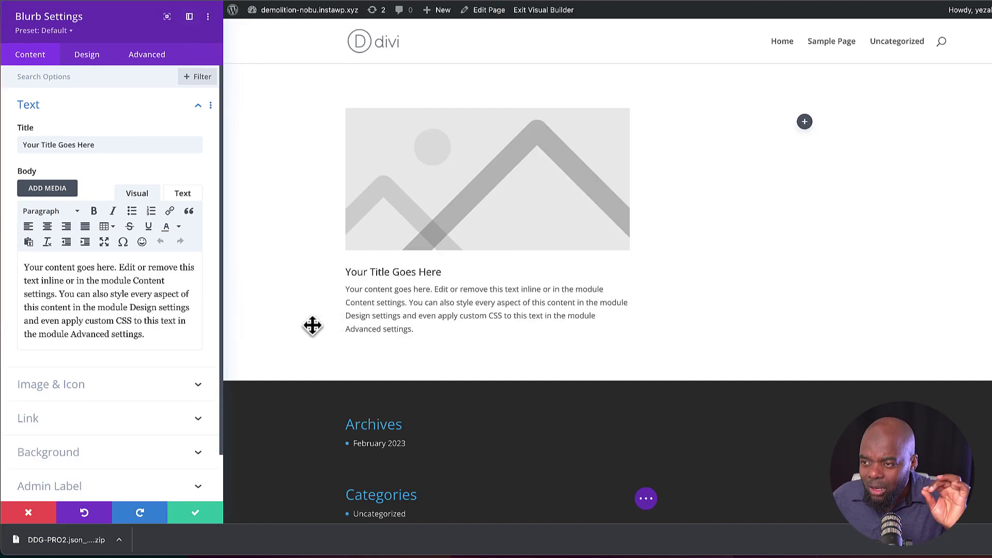
Step: Set the blurb's title font to Abel at Bold weight and save the settings
{"action": "left_click", "coordinate": [352, 272]}
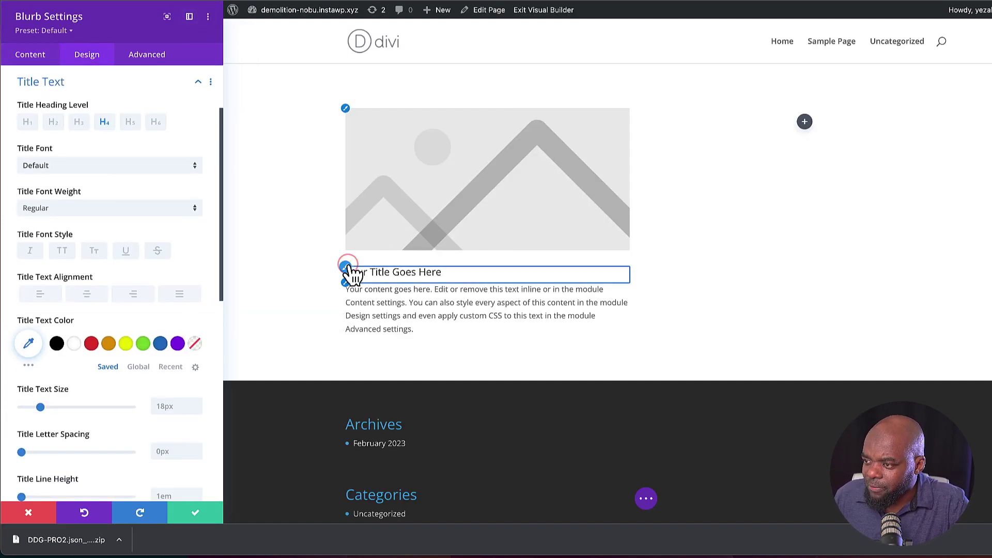
{"action": "left_click", "coordinate": [85, 164]}
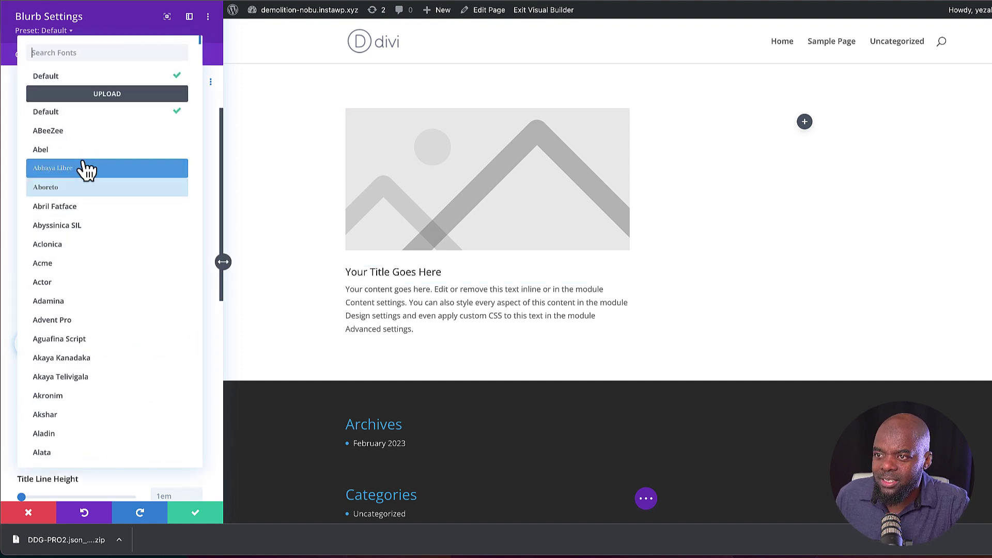
{"action": "left_click", "coordinate": [83, 149]}
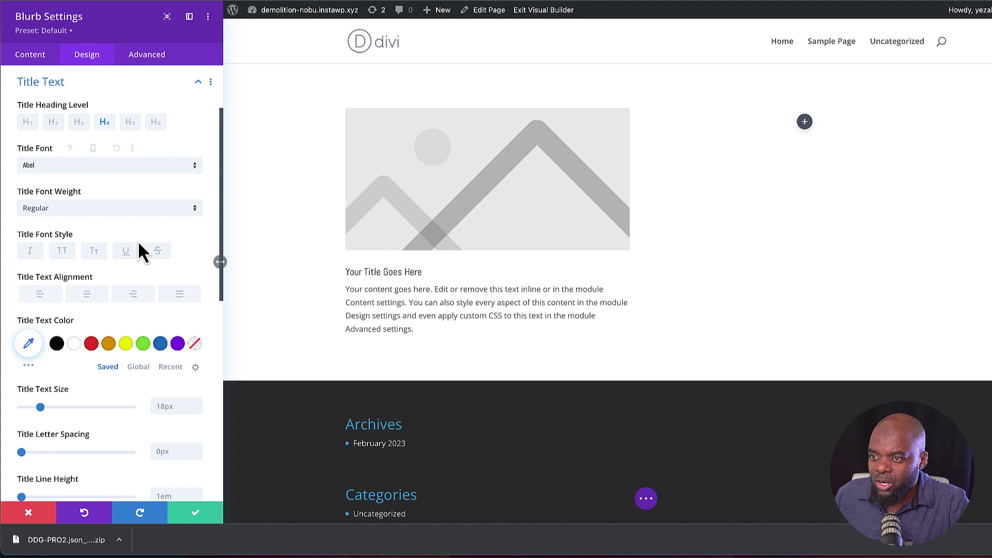
{"action": "left_click", "coordinate": [101, 212]}
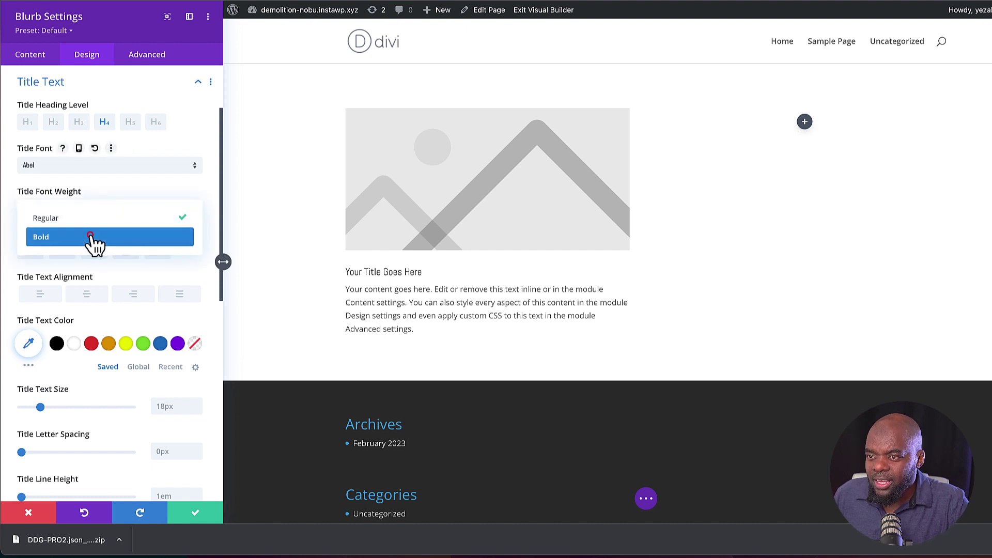
{"action": "left_click", "coordinate": [91, 237]}
{"action": "left_click", "coordinate": [196, 513]}
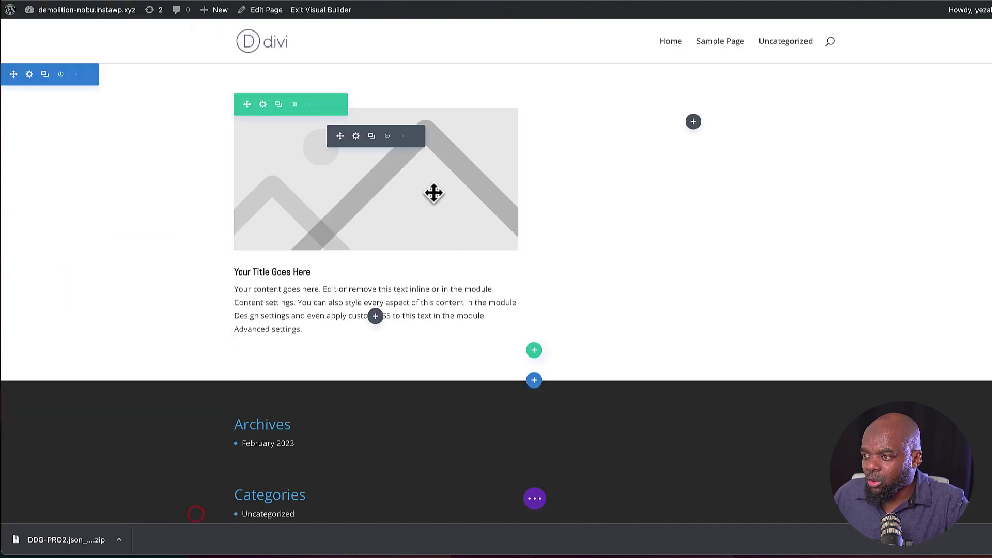
Step: Insert a default Button module into the empty right column and save it
{"action": "left_click", "coordinate": [694, 122]}
{"action": "type", "text": "butt"}
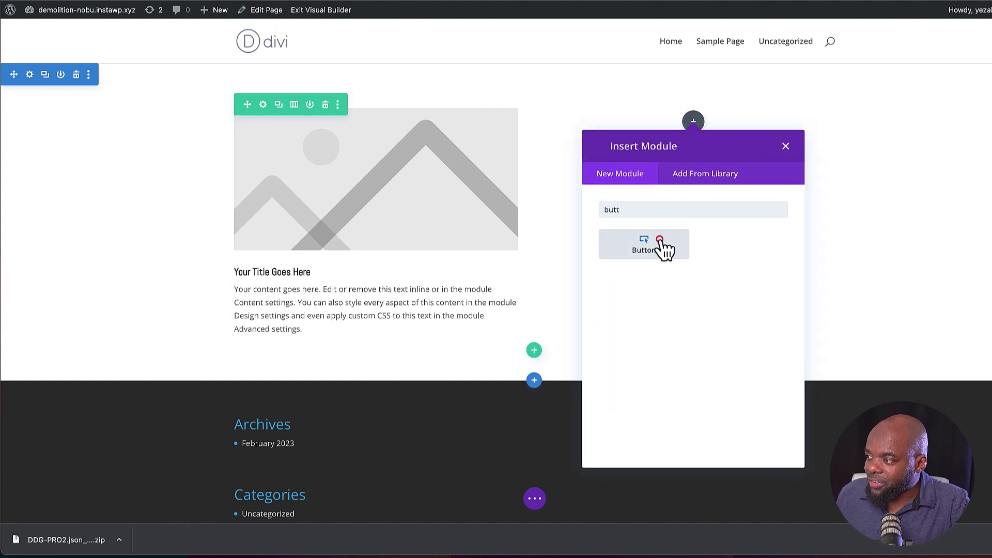
{"action": "left_click", "coordinate": [659, 244]}
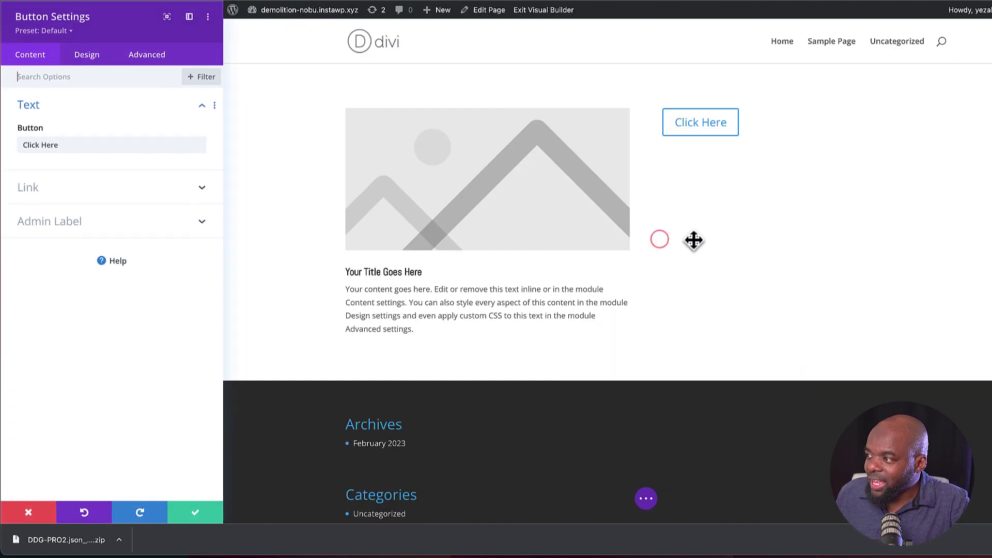
{"action": "left_click", "coordinate": [204, 511]}
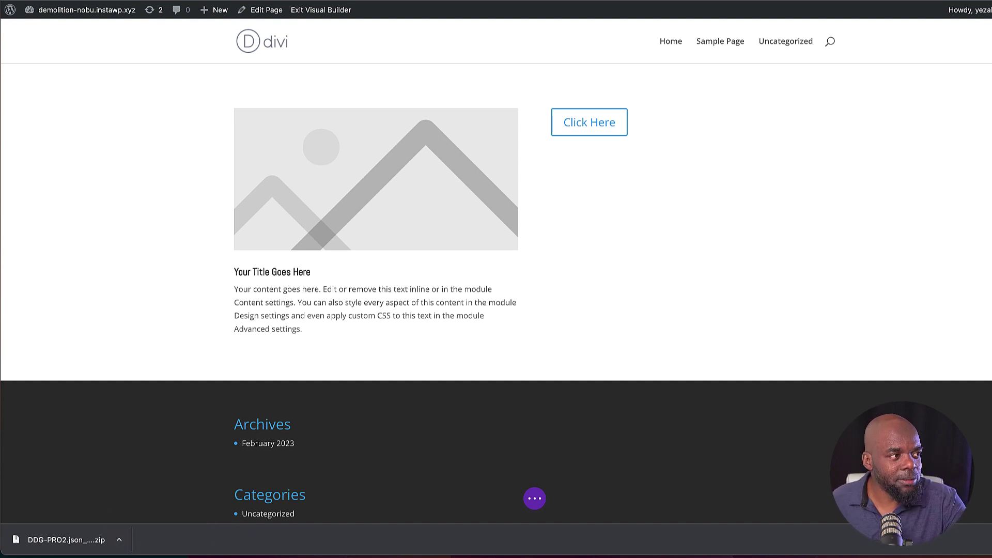
Step: Extract the downloaded design guide zip in Finder to get DDG PRO2.json
{"action": "left_click_drag", "start_coordinate": [681, 88], "coordinate": [543, 68]}
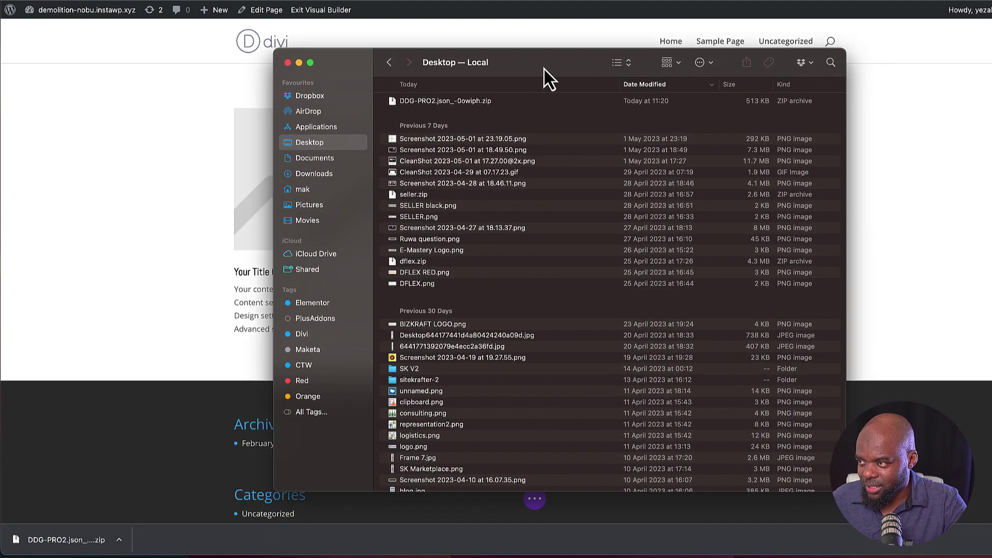
{"action": "left_click", "coordinate": [481, 102]}
{"action": "double_click", "coordinate": [482, 101]}
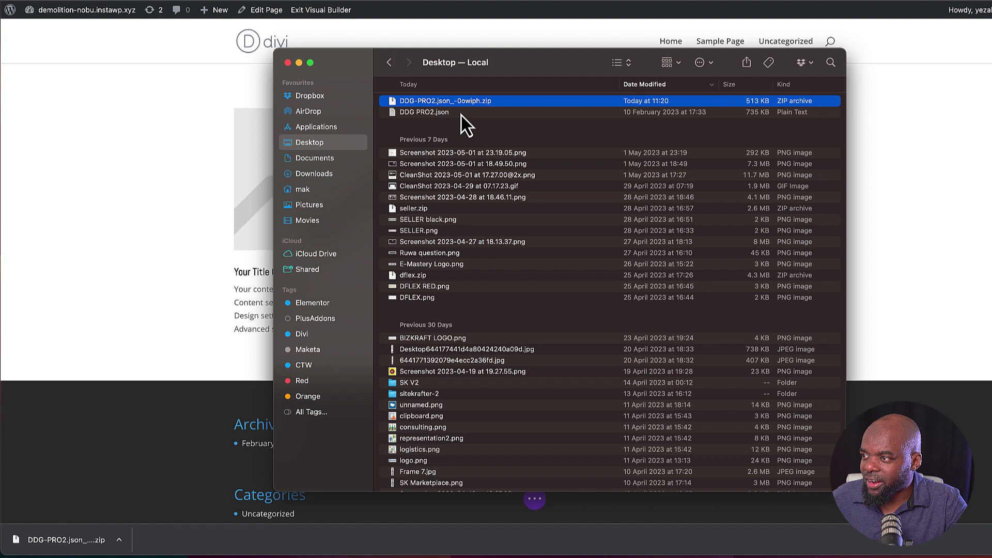
{"action": "left_click", "coordinate": [461, 113]}
Step: Delete the existing section and drop DDG PRO2.json onto the page to import it
{"action": "left_click", "coordinate": [544, 63]}
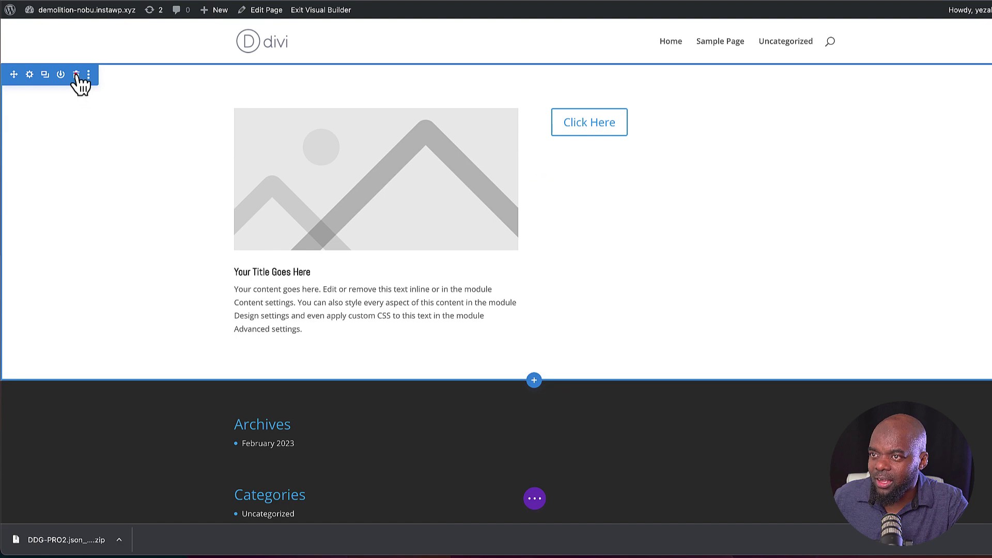
{"action": "left_click", "coordinate": [77, 75]}
{"action": "left_click", "coordinate": [627, 142]}
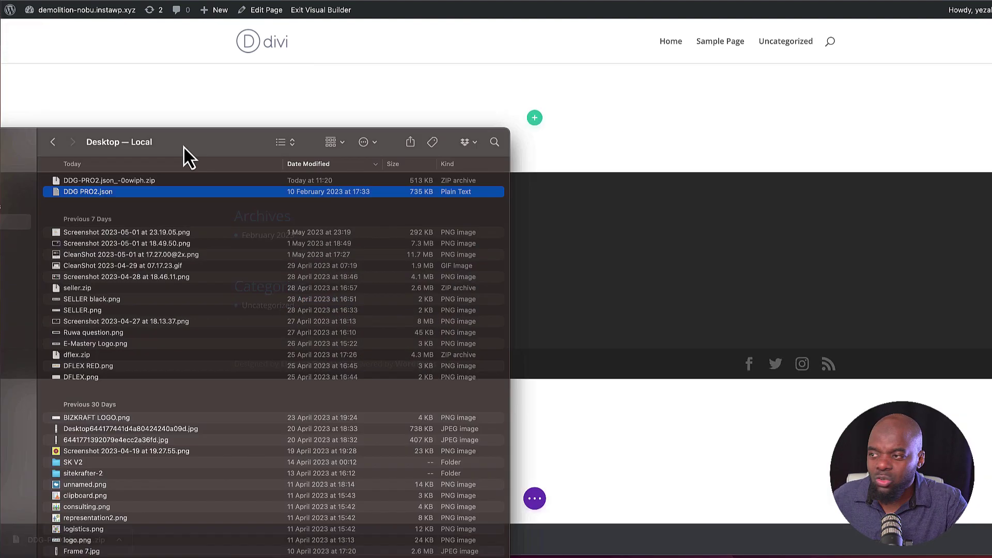
{"action": "left_click_drag", "start_coordinate": [186, 155], "coordinate": [313, 329]}
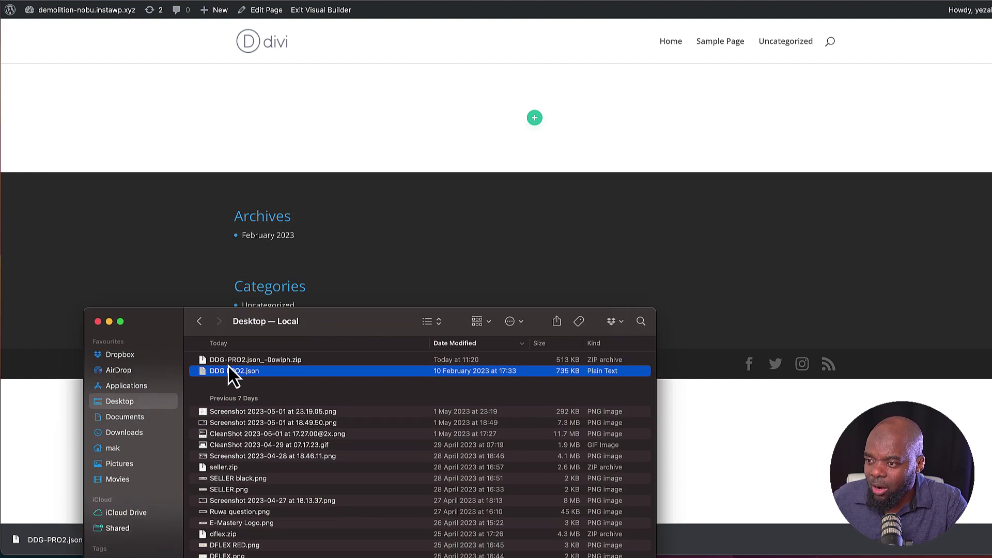
{"action": "left_click_drag", "start_coordinate": [204, 374], "coordinate": [398, 139]}
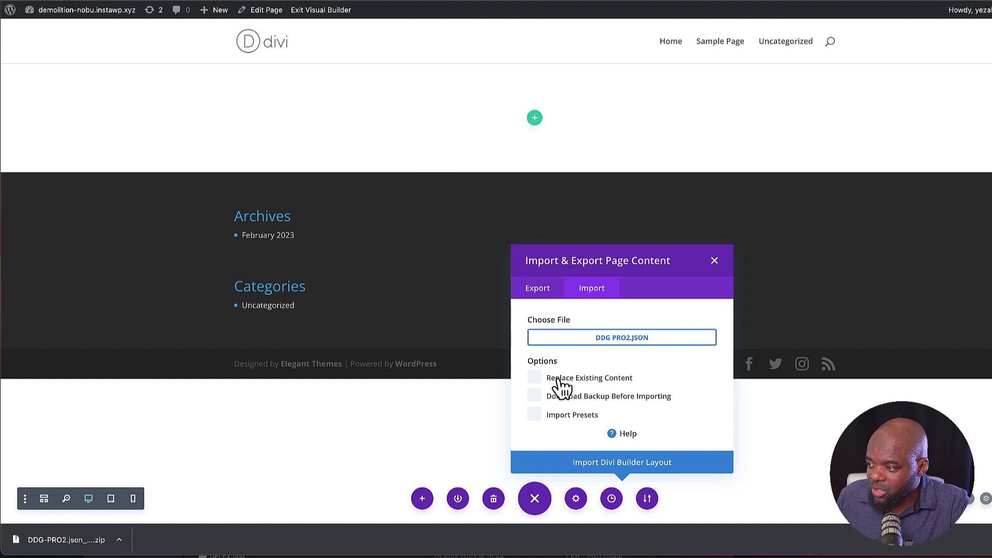
Step: Import the layout with Replace Existing Content and Import Presets both enabled
{"action": "left_click", "coordinate": [535, 376]}
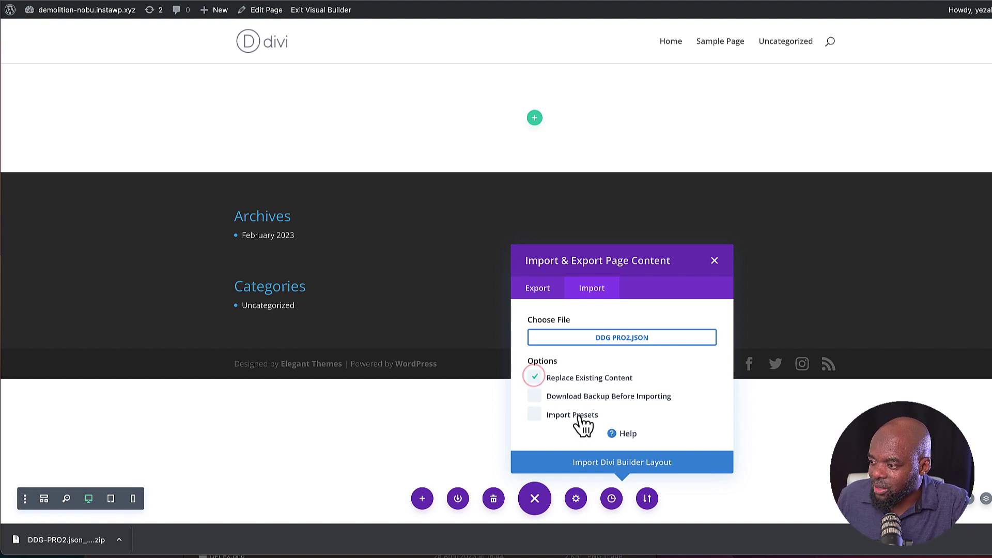
{"action": "left_click", "coordinate": [536, 415]}
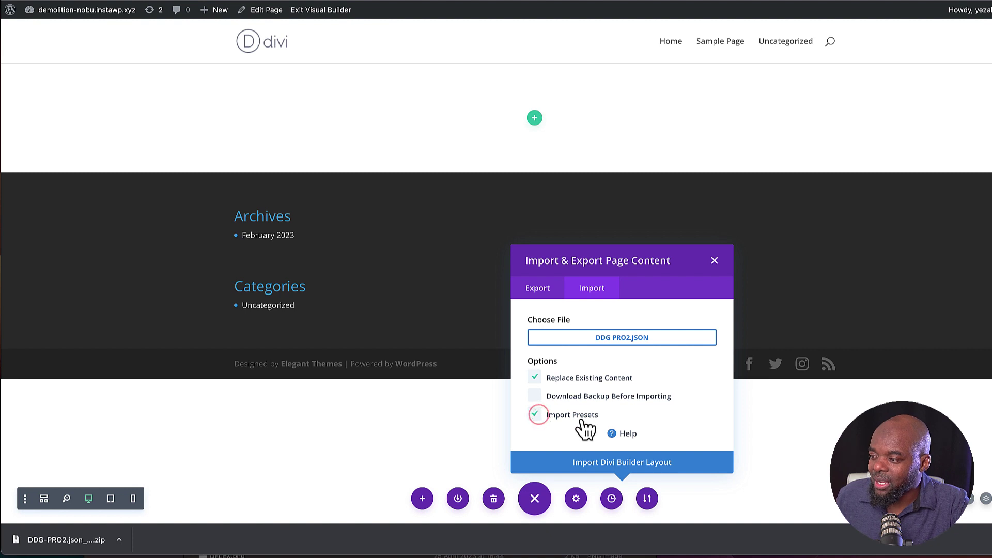
{"action": "left_click", "coordinate": [632, 463]}
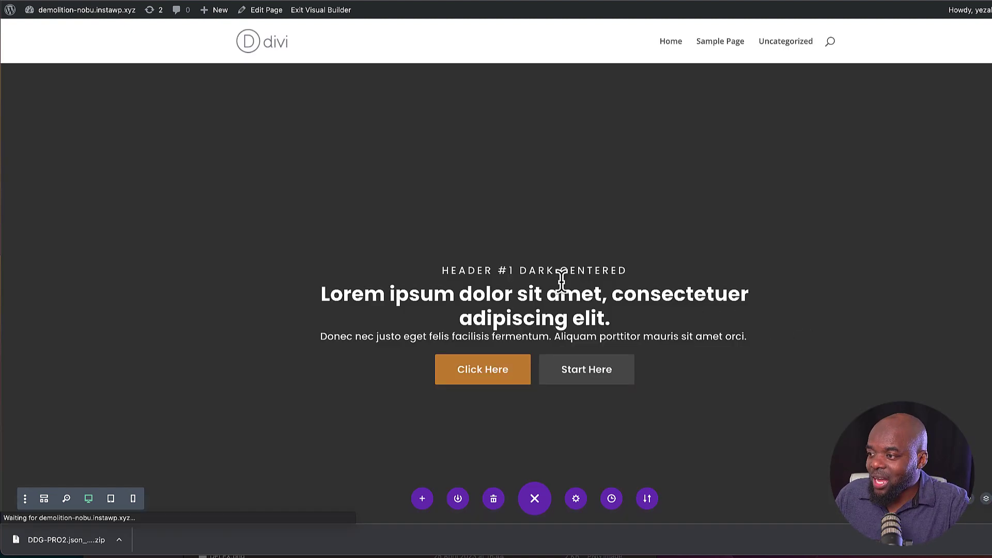
Step: Scroll through all the Design Guide Pro sample sections to the bottom of the page
{"action": "scroll", "coordinate": [808, 346], "scroll_direction": "down", "scroll_amount": 2}
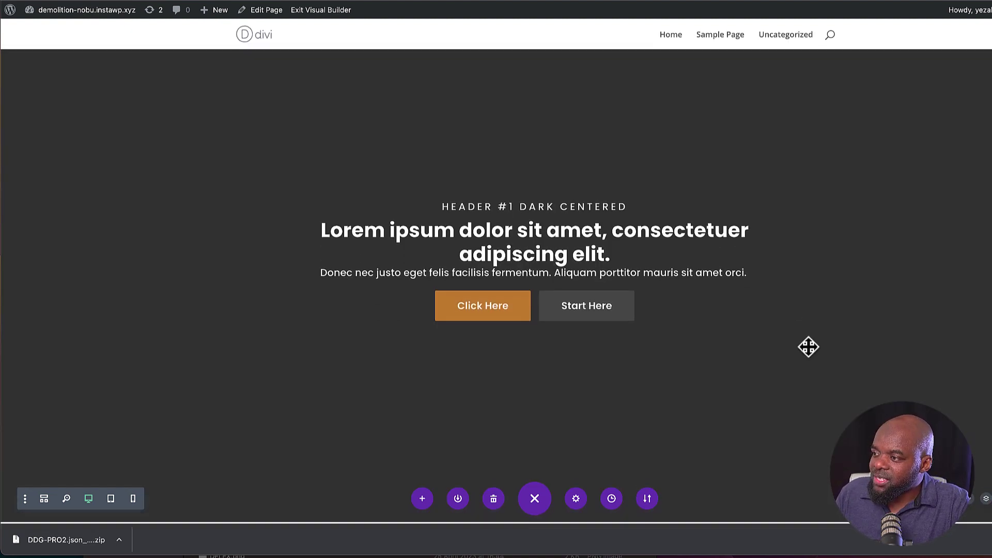
{"action": "scroll", "coordinate": [666, 344], "scroll_direction": "down", "scroll_amount": 8}
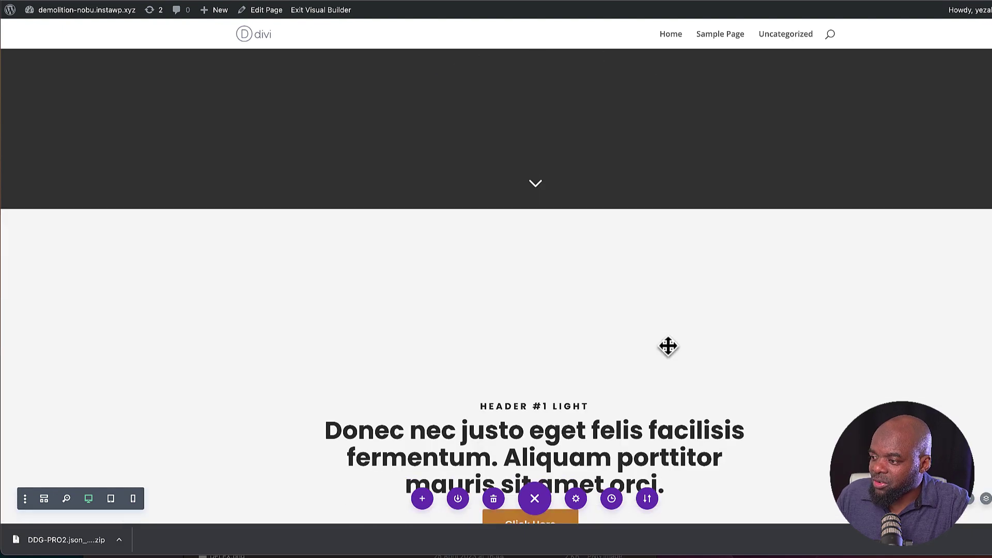
{"action": "scroll", "coordinate": [686, 370], "scroll_direction": "down", "scroll_amount": 12}
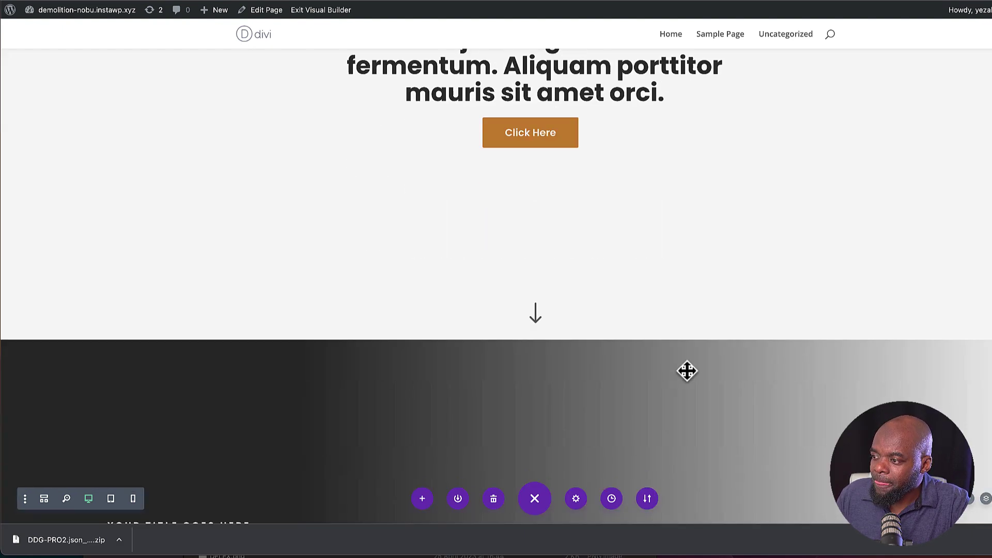
{"action": "scroll", "coordinate": [686, 370], "scroll_direction": "down", "scroll_amount": 10}
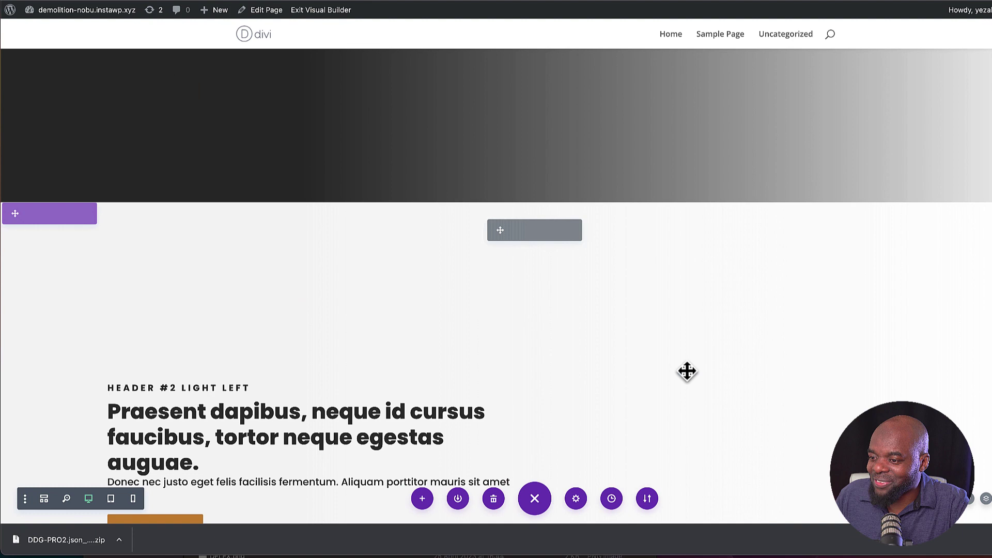
{"action": "scroll", "coordinate": [686, 371], "scroll_direction": "down", "scroll_amount": 3}
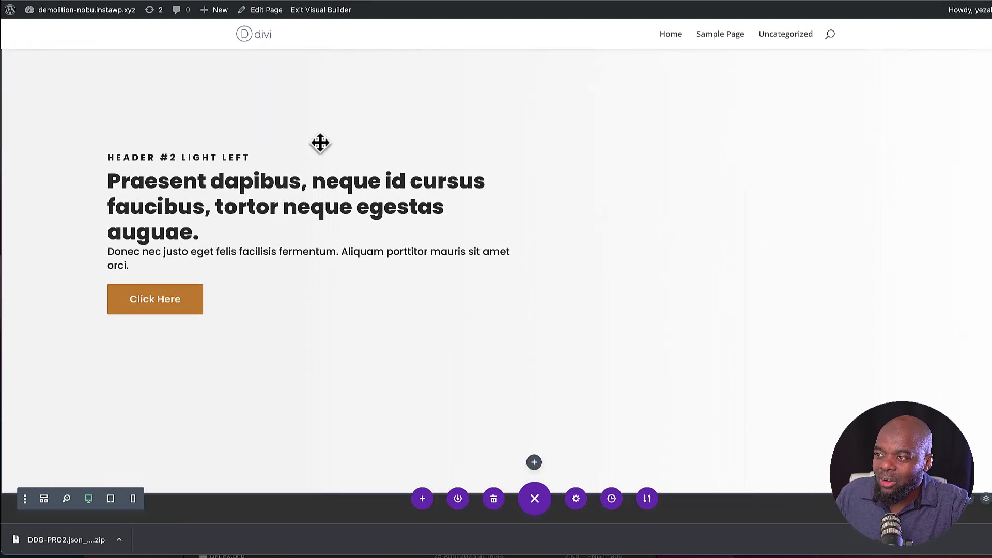
{"action": "scroll", "coordinate": [654, 353], "scroll_direction": "down", "scroll_amount": 15}
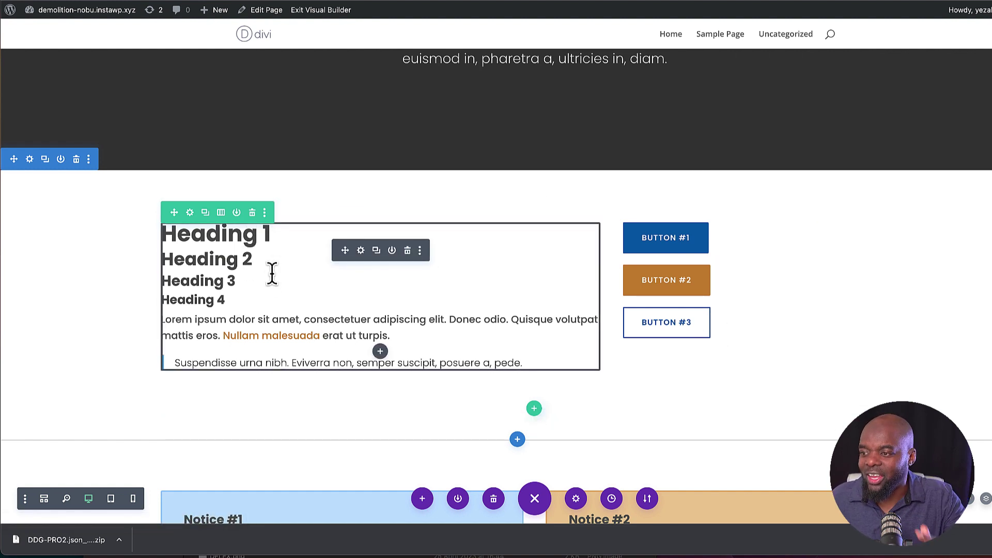
{"action": "scroll", "coordinate": [305, 333], "scroll_direction": "down", "scroll_amount": 5}
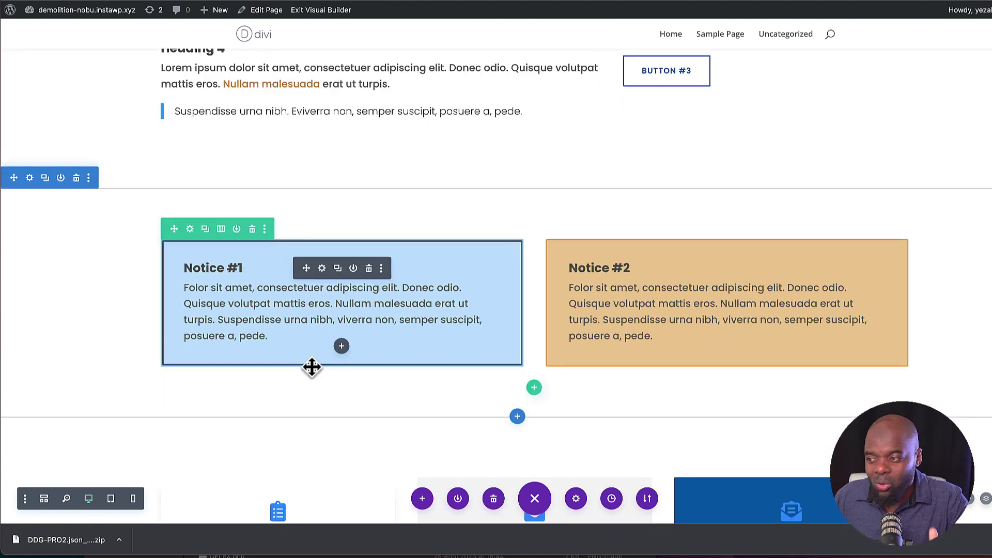
{"action": "scroll", "coordinate": [313, 367], "scroll_direction": "down", "scroll_amount": 4}
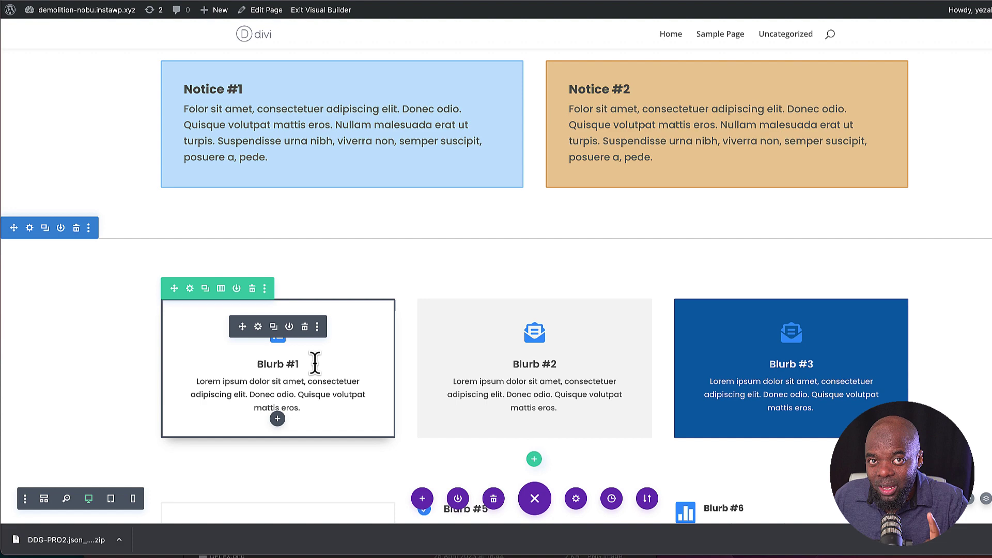
{"action": "scroll", "coordinate": [315, 362], "scroll_direction": "down", "scroll_amount": 6}
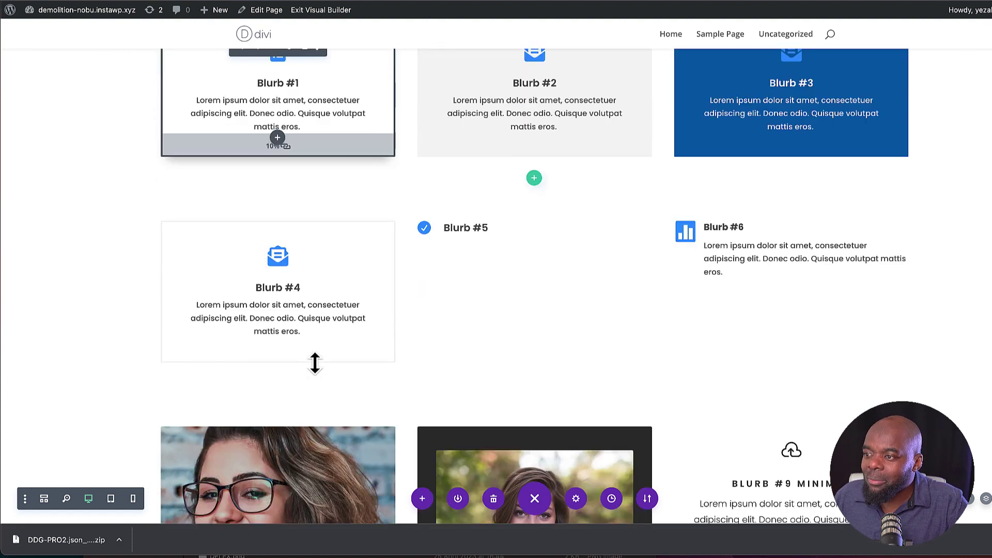
{"action": "scroll", "coordinate": [315, 362], "scroll_direction": "up", "scroll_amount": 1}
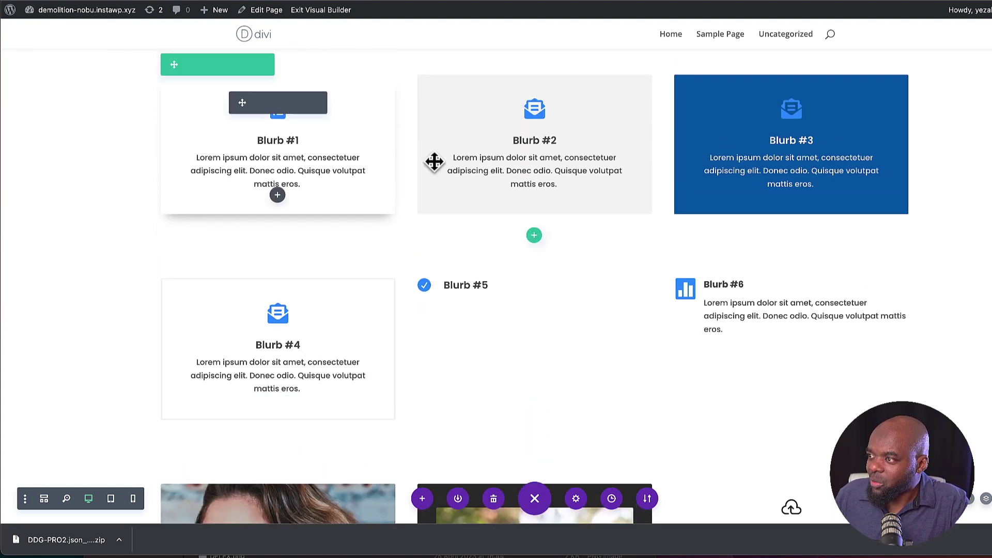
{"action": "scroll", "coordinate": [416, 355], "scroll_direction": "down", "scroll_amount": 7}
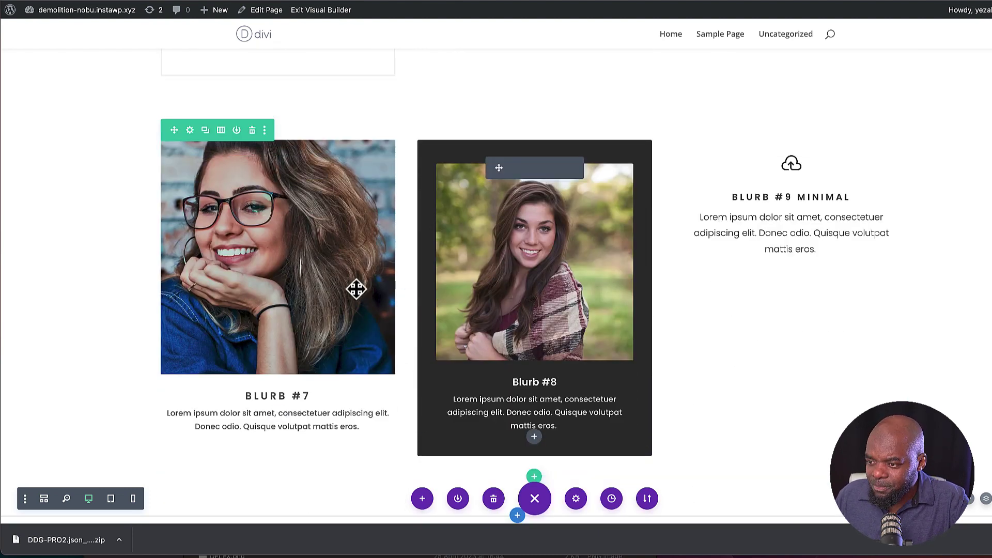
{"action": "scroll", "coordinate": [719, 328], "scroll_direction": "down", "scroll_amount": 7}
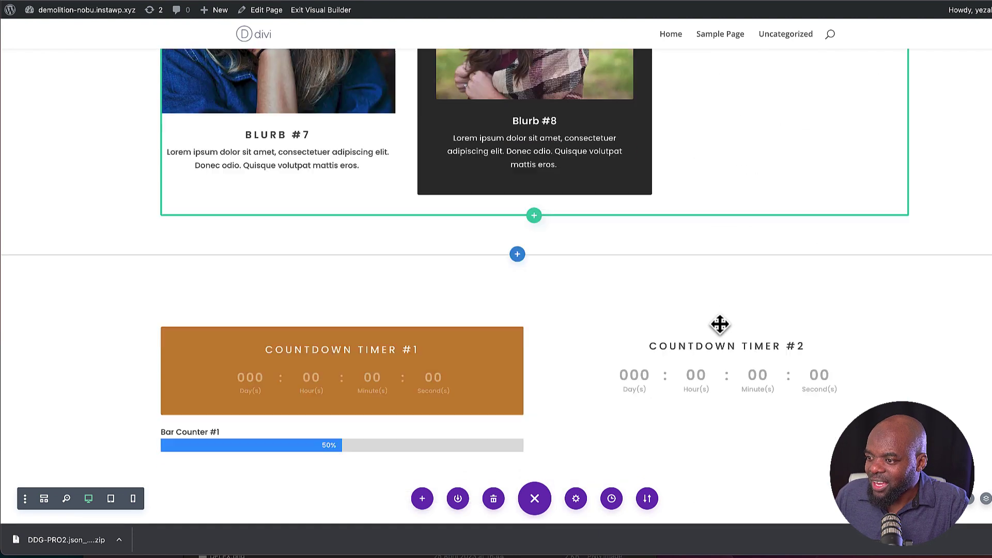
{"action": "scroll", "coordinate": [720, 327], "scroll_direction": "down", "scroll_amount": 2}
{"action": "scroll", "coordinate": [698, 292], "scroll_direction": "down", "scroll_amount": 4}
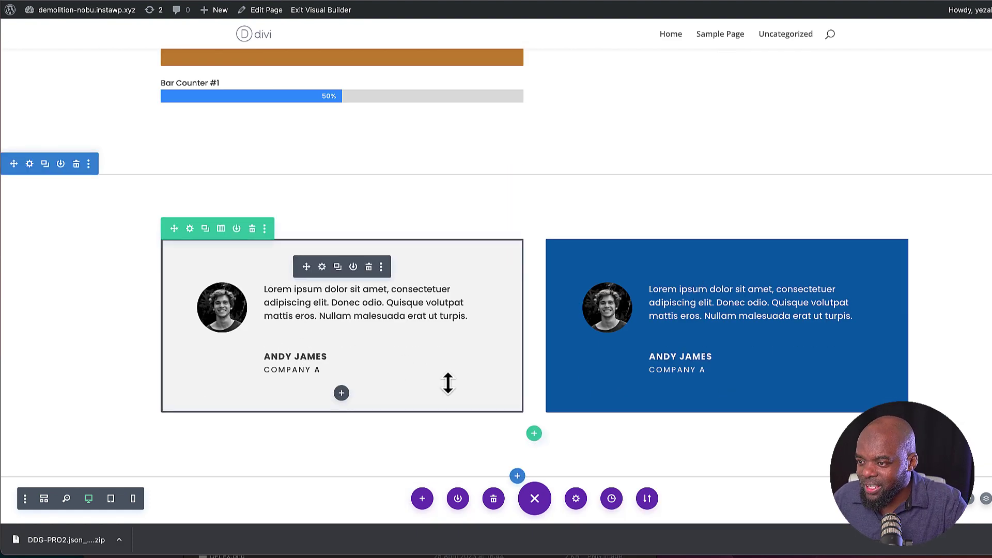
{"action": "scroll", "coordinate": [448, 383], "scroll_direction": "down", "scroll_amount": 8}
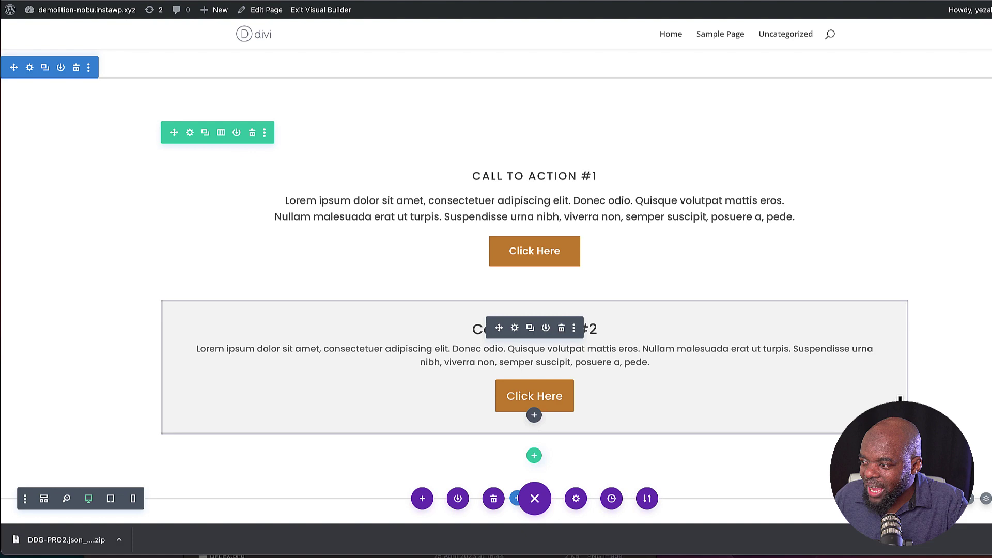
{"action": "scroll", "coordinate": [966, 397], "scroll_direction": "down", "scroll_amount": 5}
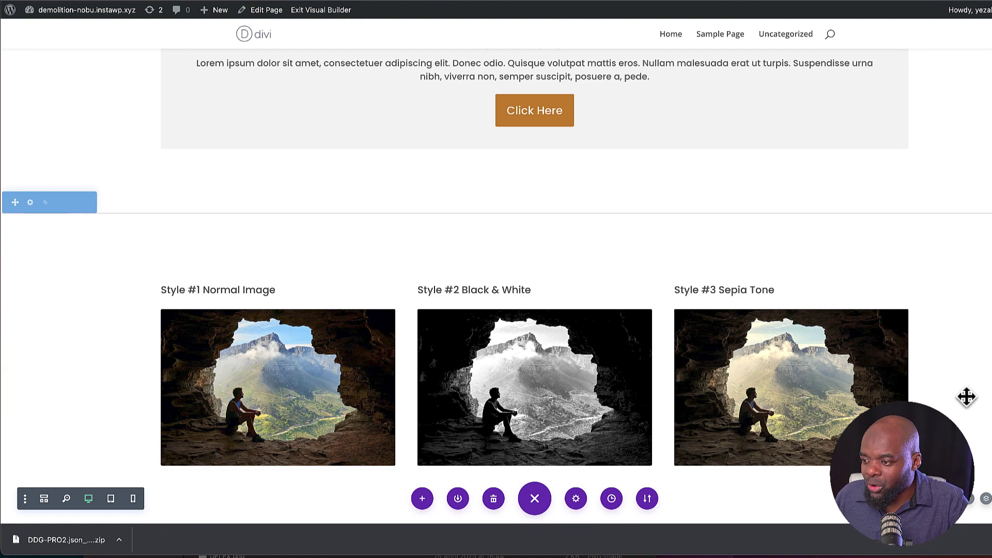
{"action": "scroll", "coordinate": [966, 396], "scroll_direction": "down", "scroll_amount": 3}
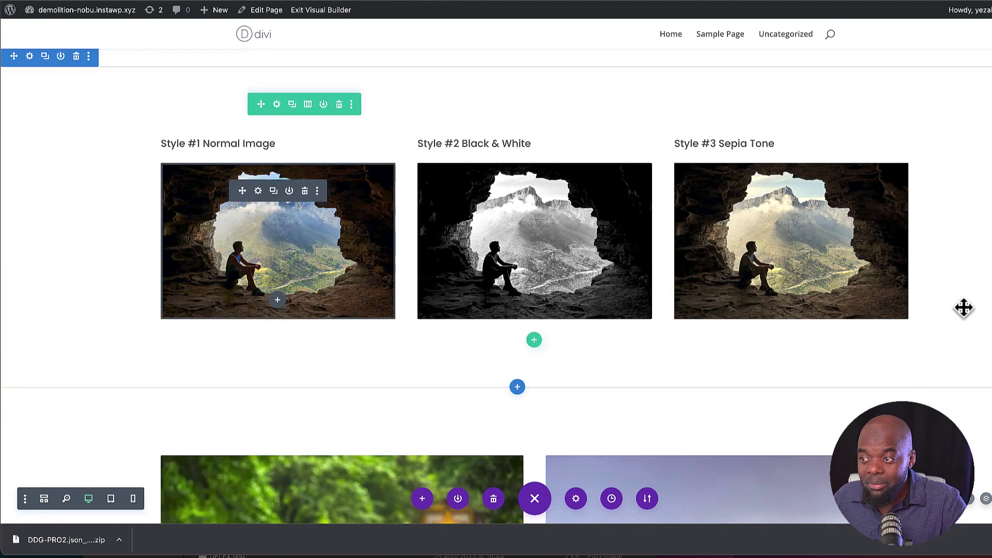
{"action": "scroll", "coordinate": [964, 308], "scroll_direction": "down", "scroll_amount": 3}
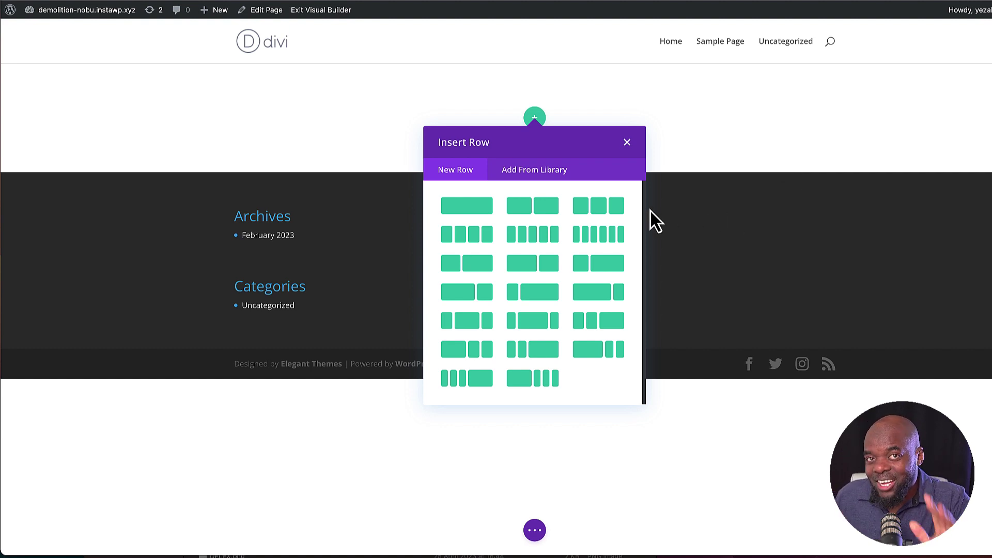
Step: Add a three-column row at the page bottom with a Button module in its first column
{"action": "left_click", "coordinate": [616, 209]}
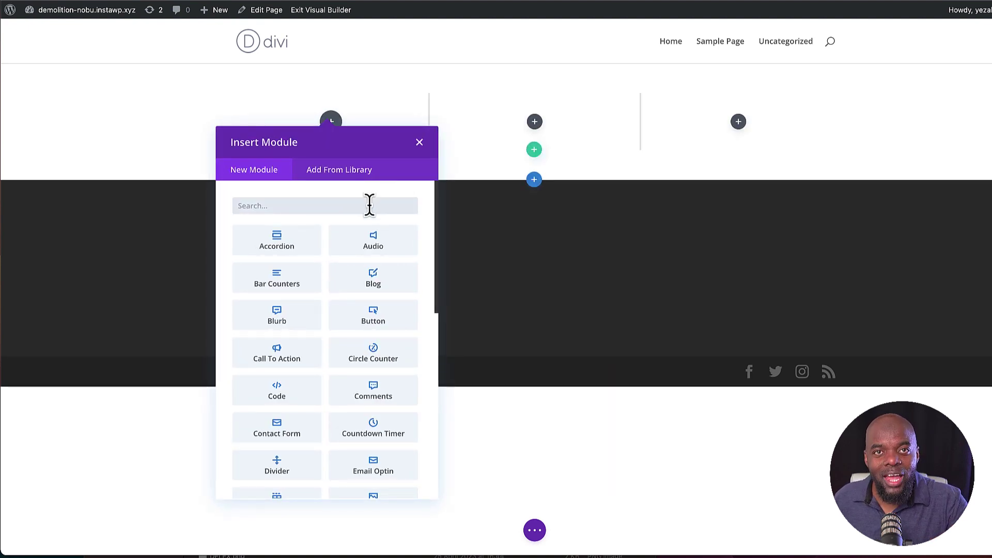
{"action": "type", "text": "butt"}
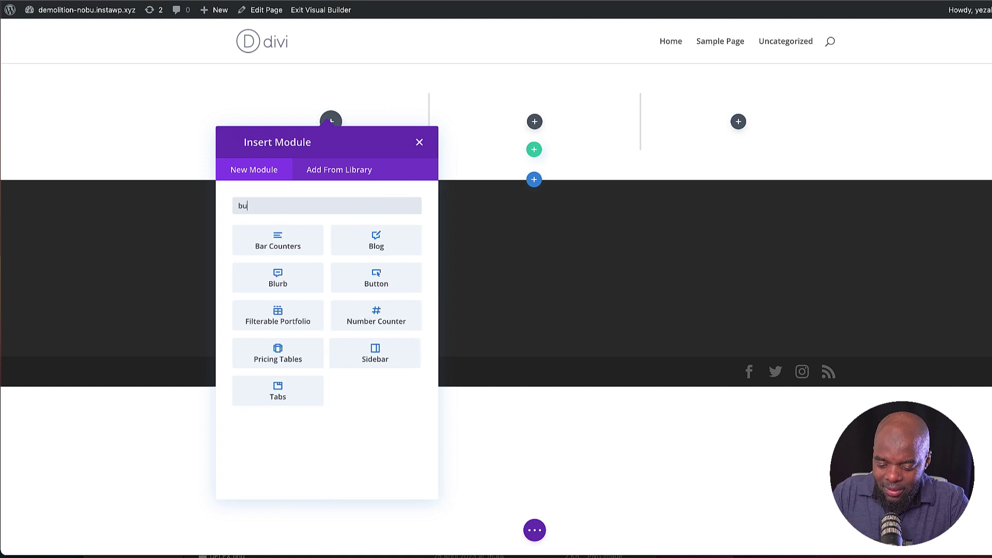
{"action": "left_click", "coordinate": [298, 256]}
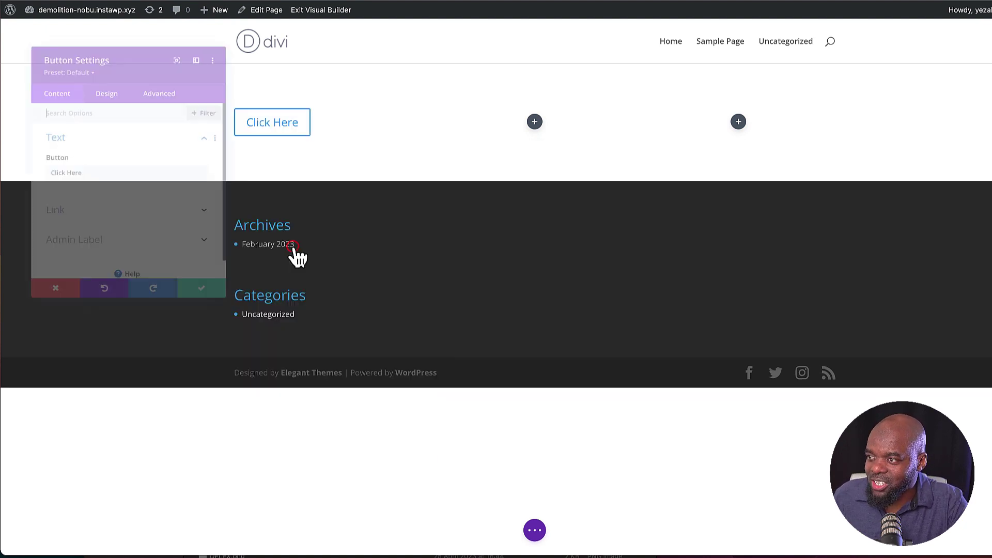
{"action": "left_click", "coordinate": [206, 43]}
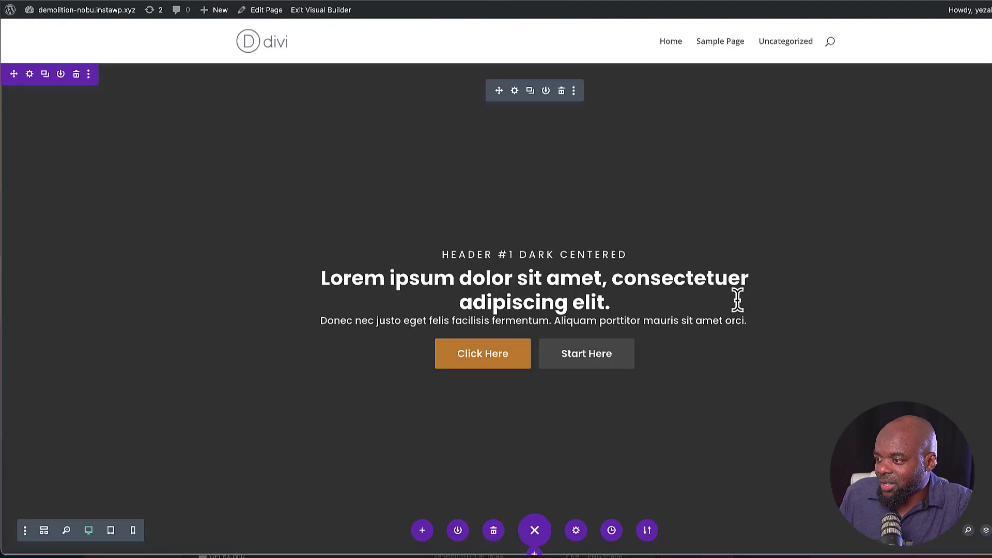
{"action": "scroll", "coordinate": [737, 296], "scroll_direction": "down", "scroll_amount": 5}
{"action": "scroll", "coordinate": [749, 301], "scroll_direction": "down", "scroll_amount": 15}
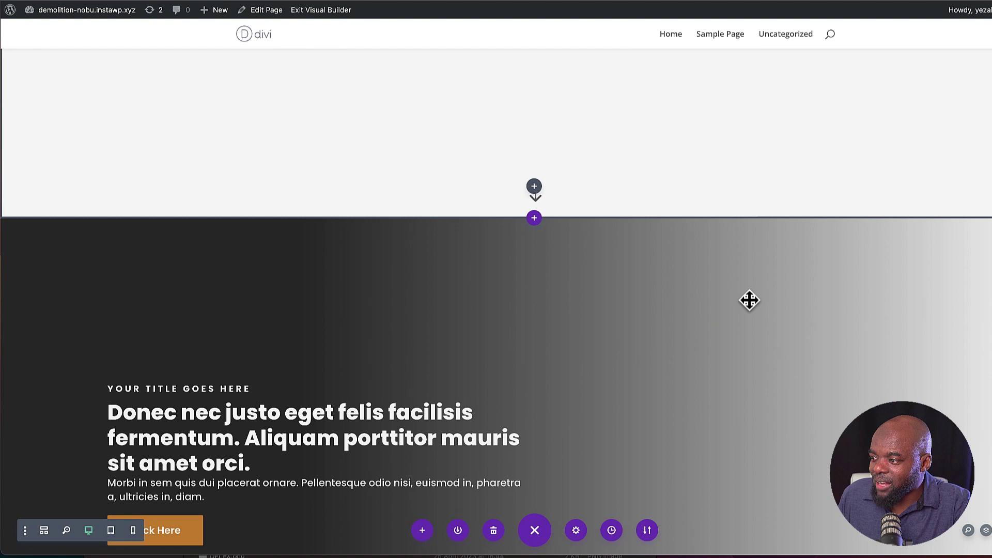
{"action": "scroll", "coordinate": [751, 301], "scroll_direction": "down", "scroll_amount": 20}
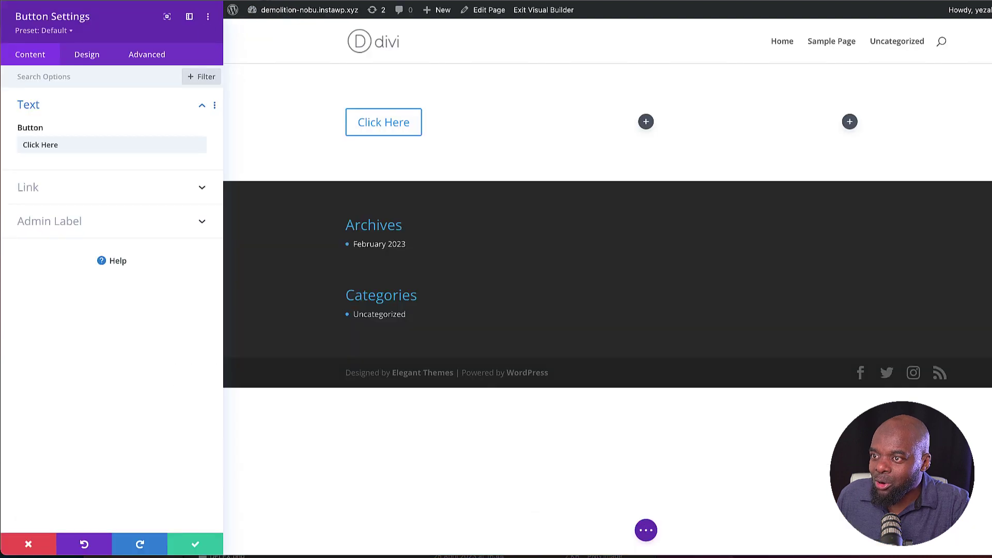
Step: Apply the imported Button #1 preset to the Click Here button
{"action": "left_click", "coordinate": [67, 31]}
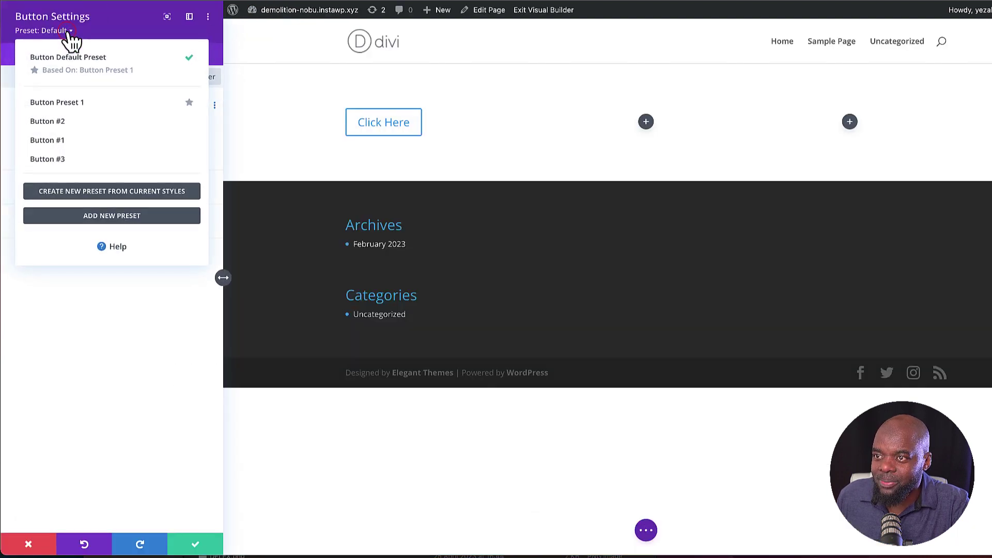
{"action": "left_click", "coordinate": [90, 143]}
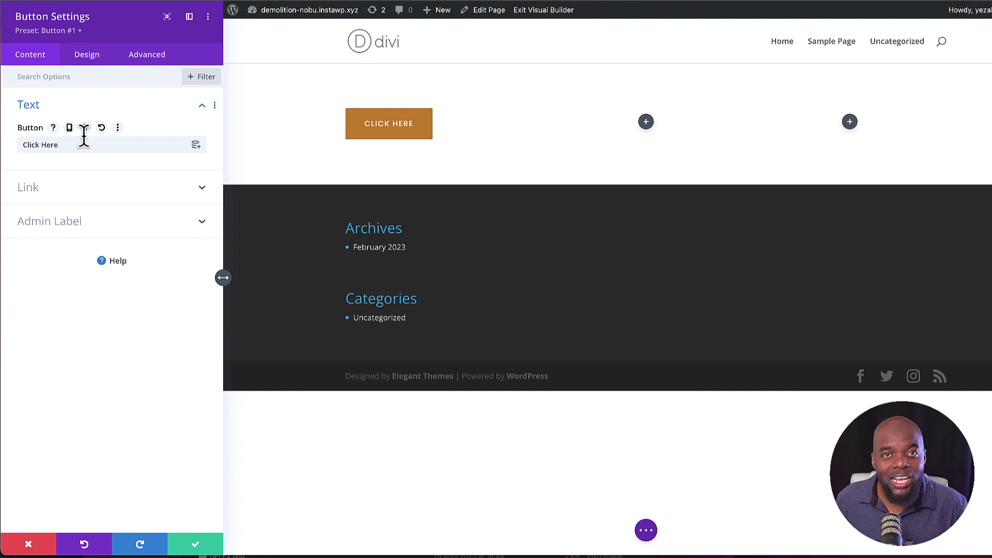
Step: Save the button and insert a Text module into the middle column
{"action": "left_click", "coordinate": [196, 543]}
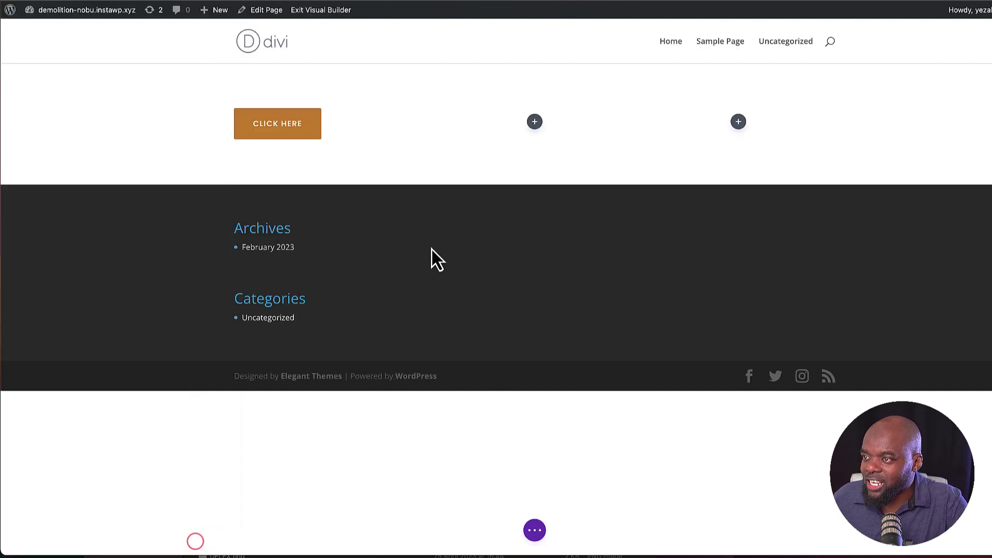
{"action": "left_click", "coordinate": [536, 123]}
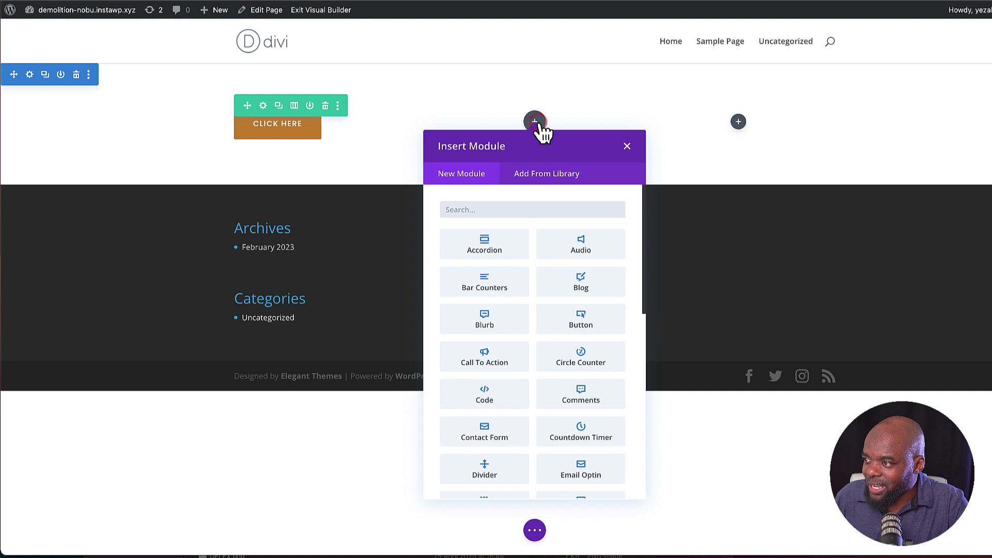
{"action": "type", "text": "text"}
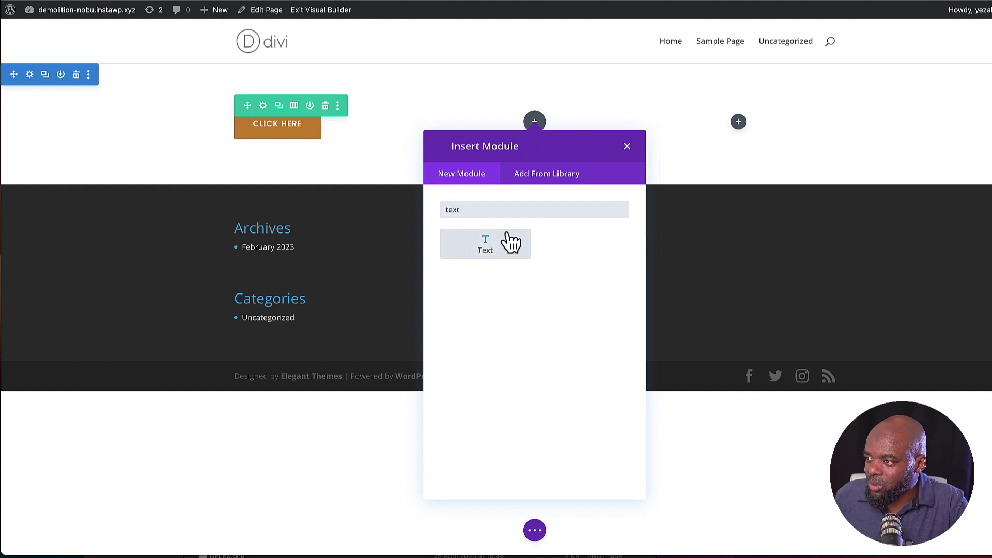
{"action": "left_click", "coordinate": [509, 245]}
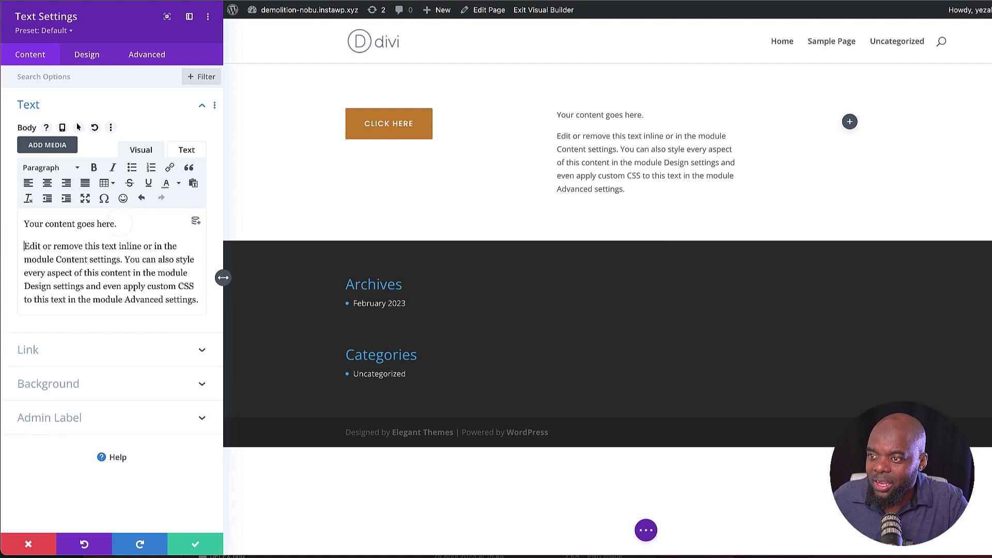
Step: Make the first line a Heading 2, apply the Text preset, and save
{"action": "left_click_drag", "start_coordinate": [125, 224], "coordinate": [17, 222]}
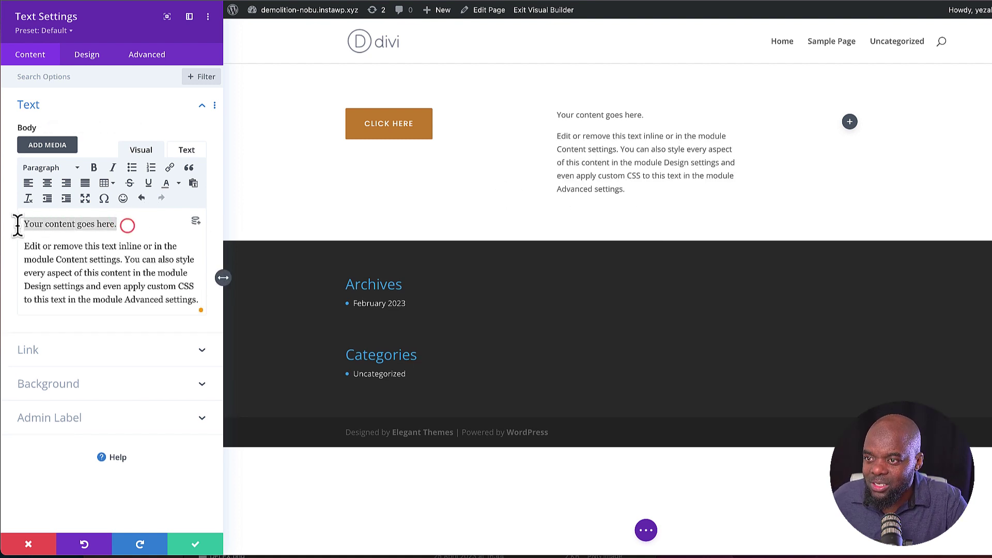
{"action": "left_click", "coordinate": [63, 167]}
{"action": "left_click", "coordinate": [77, 236]}
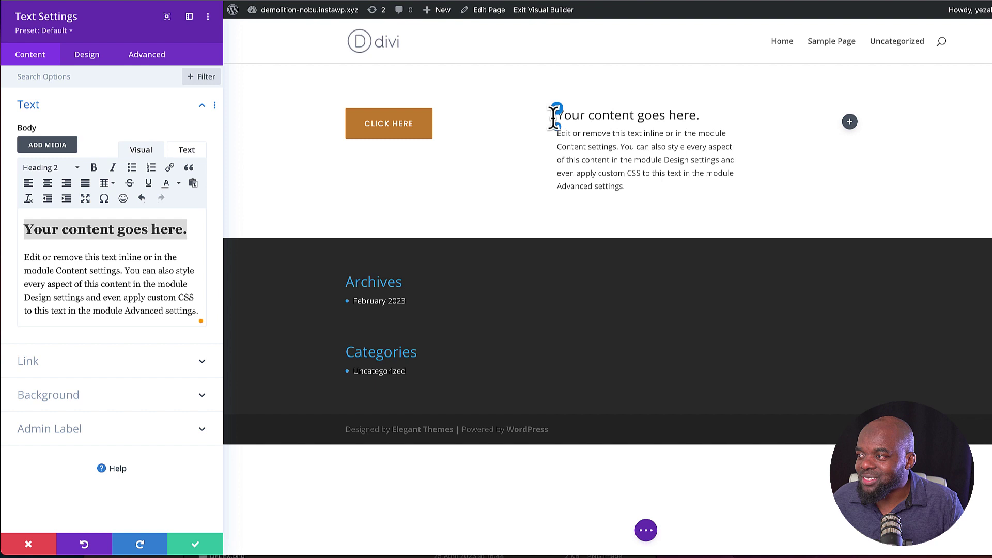
{"action": "left_click", "coordinate": [64, 32]}
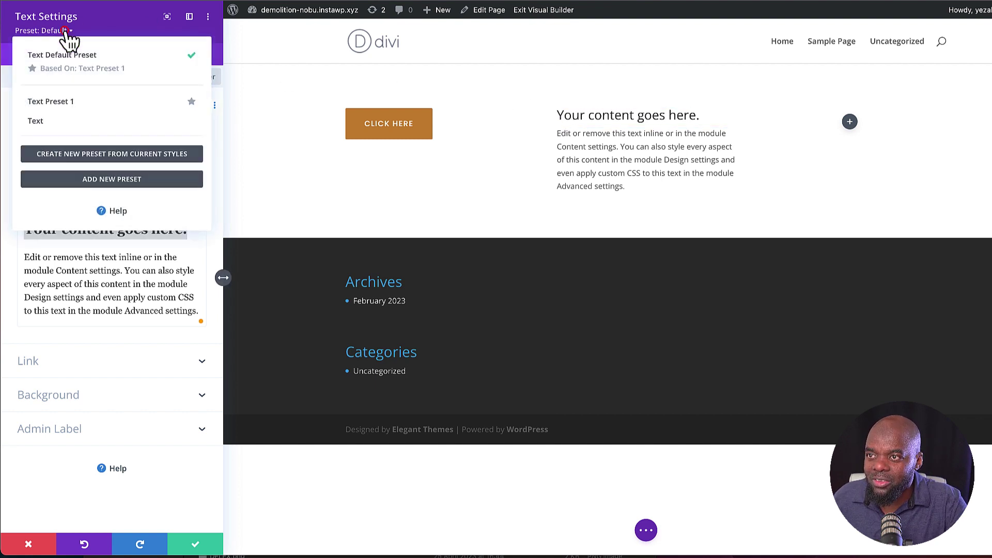
{"action": "left_click", "coordinate": [64, 122]}
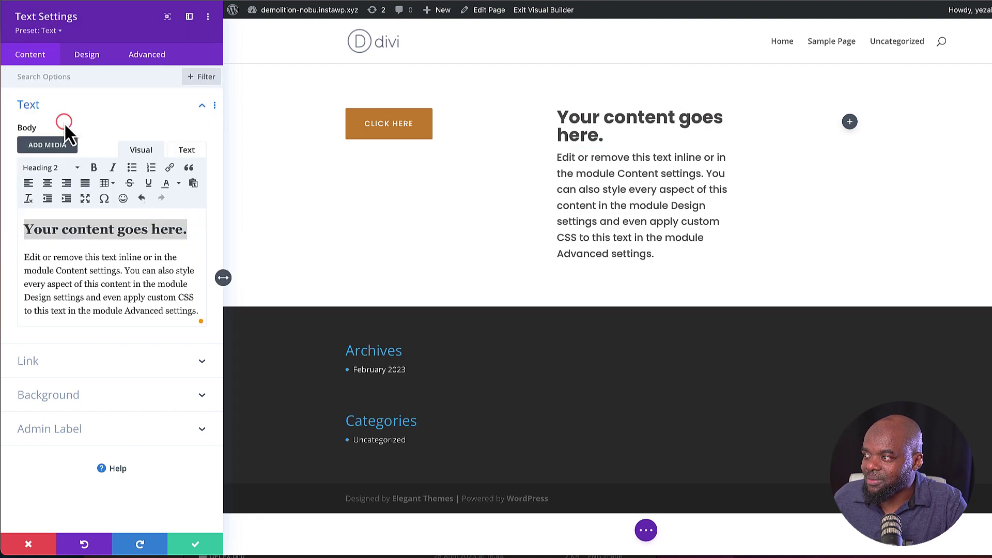
{"action": "left_click", "coordinate": [197, 545]}
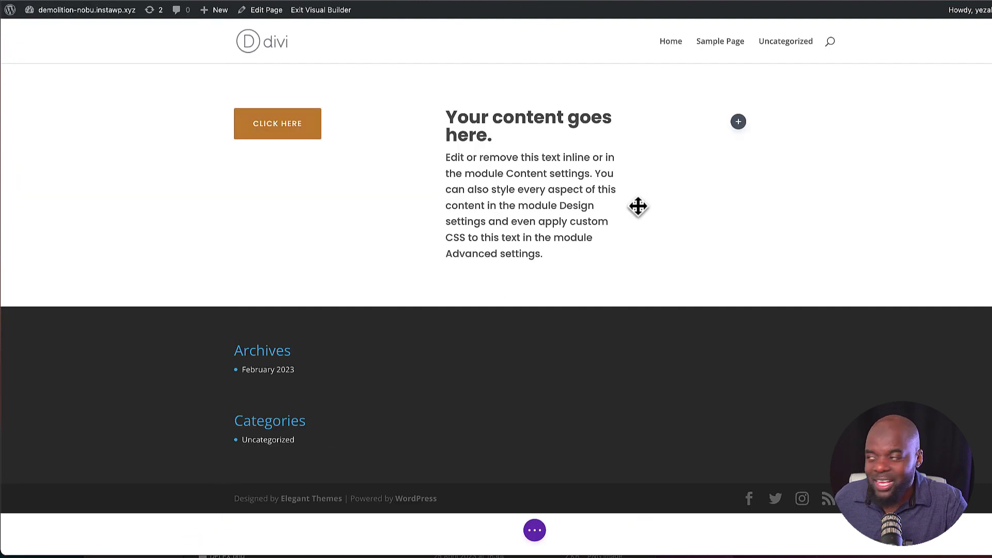
Step: Insert a Blurb module into the third column and review the layout's blurb presets
{"action": "left_click", "coordinate": [738, 123]}
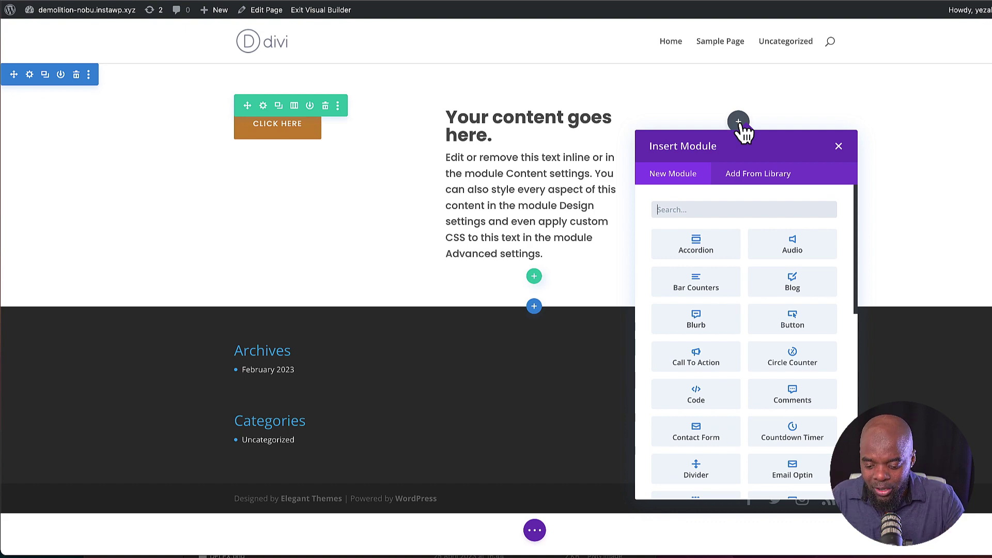
{"action": "type", "text": "blur"}
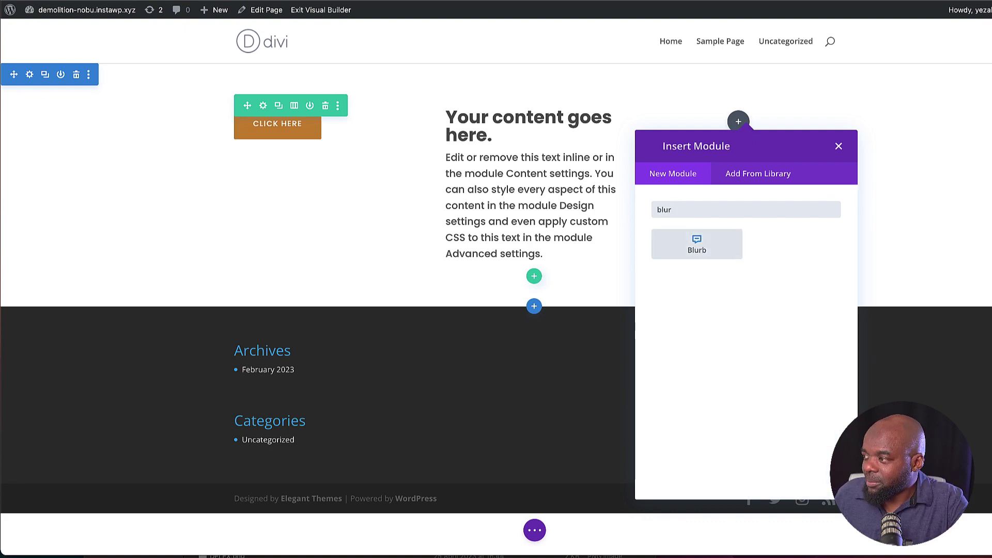
{"action": "left_click", "coordinate": [722, 250]}
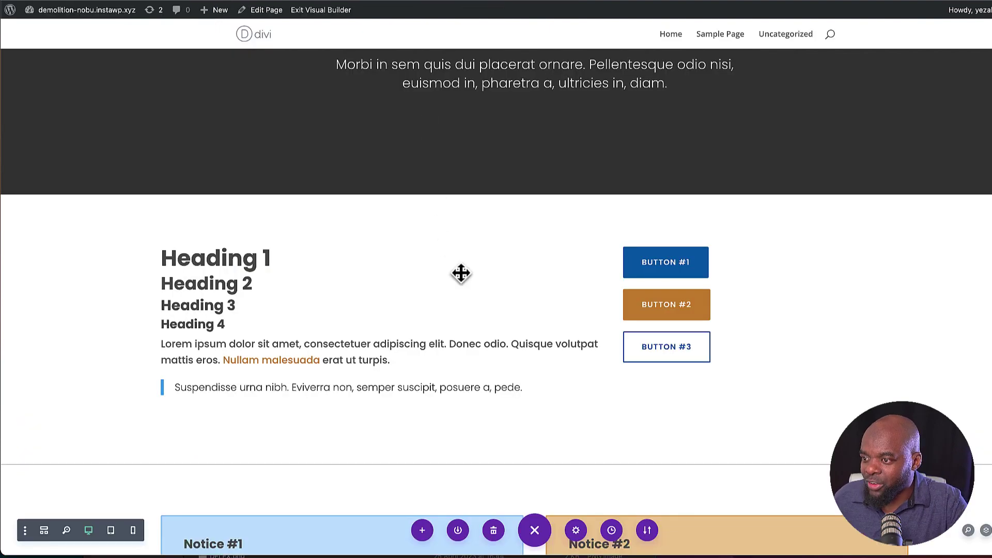
{"action": "scroll", "coordinate": [461, 273], "scroll_direction": "down", "scroll_amount": 8}
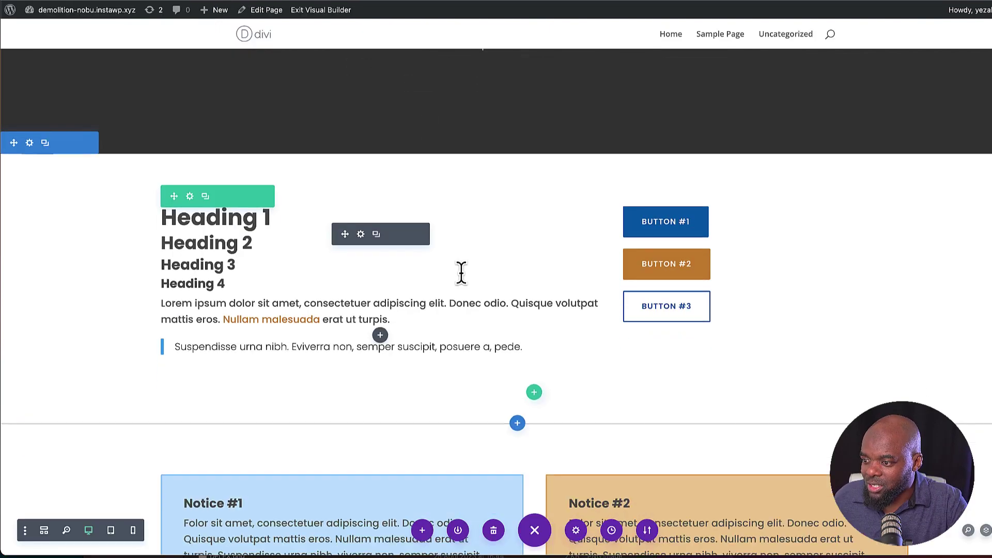
{"action": "scroll", "coordinate": [462, 271], "scroll_direction": "down", "scroll_amount": 3}
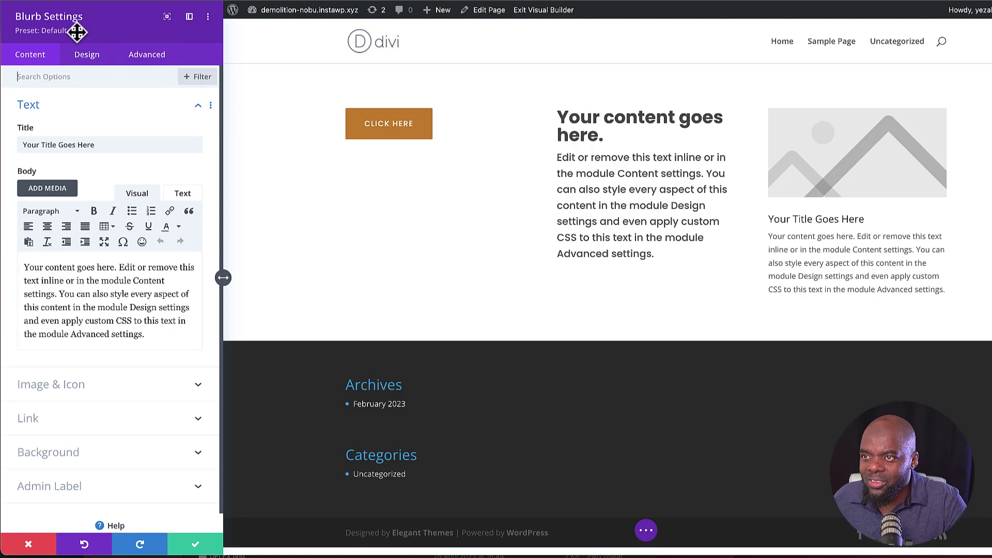
Step: Apply the Blurb #3 preset, switch the blurb to a gift icon, and save
{"action": "left_click", "coordinate": [67, 31]}
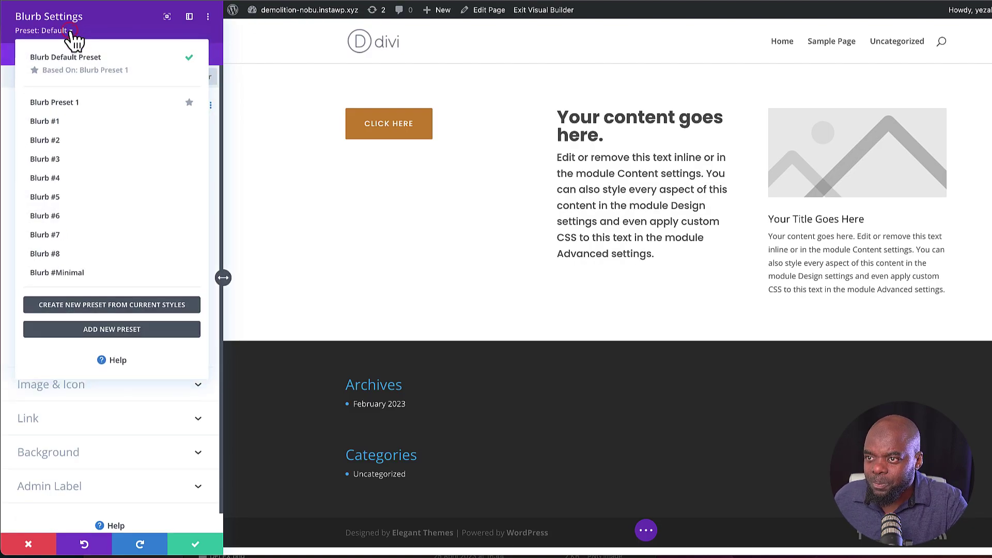
{"action": "left_click", "coordinate": [79, 158]}
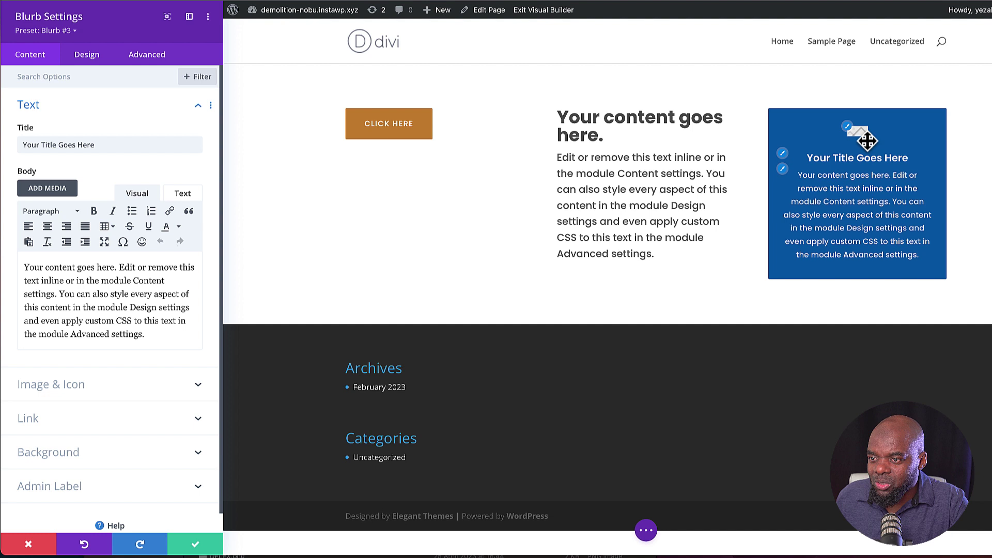
{"action": "left_click", "coordinate": [109, 385]}
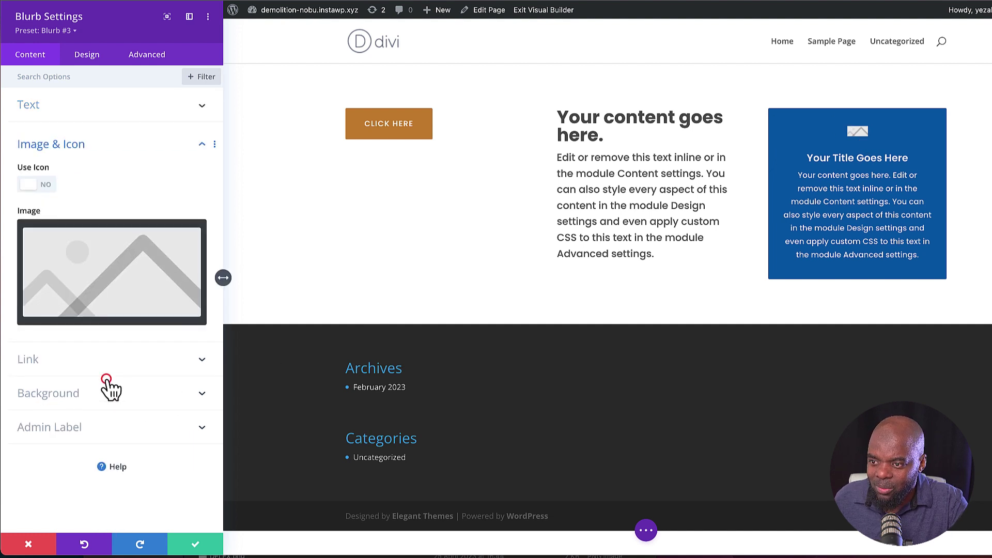
{"action": "left_click", "coordinate": [47, 186]}
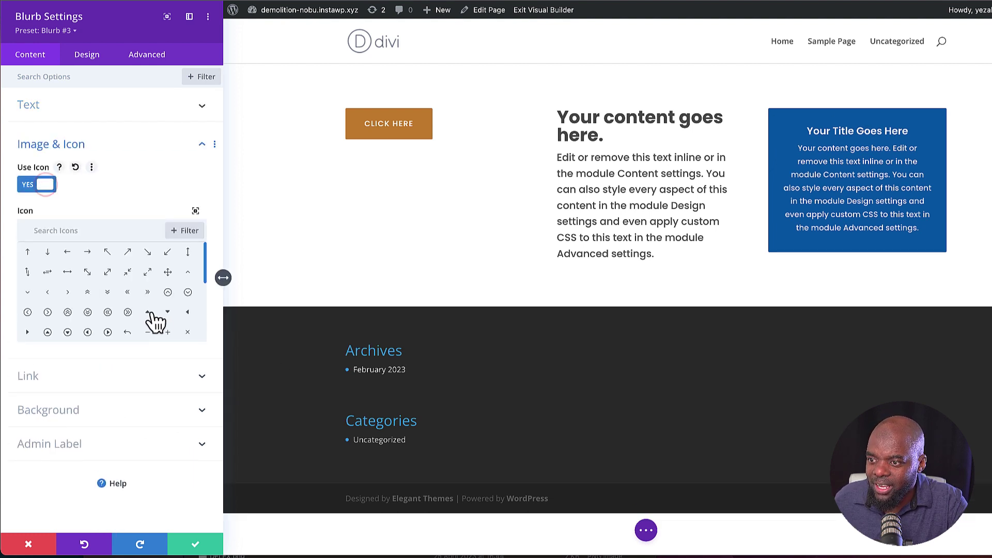
{"action": "scroll", "coordinate": [155, 319], "scroll_direction": "down", "scroll_amount": 6}
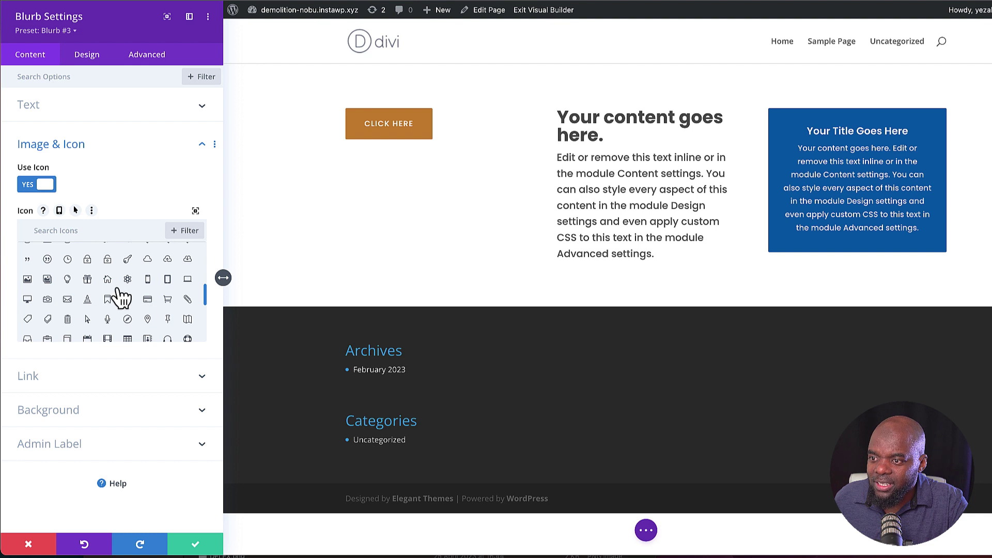
{"action": "left_click", "coordinate": [88, 280]}
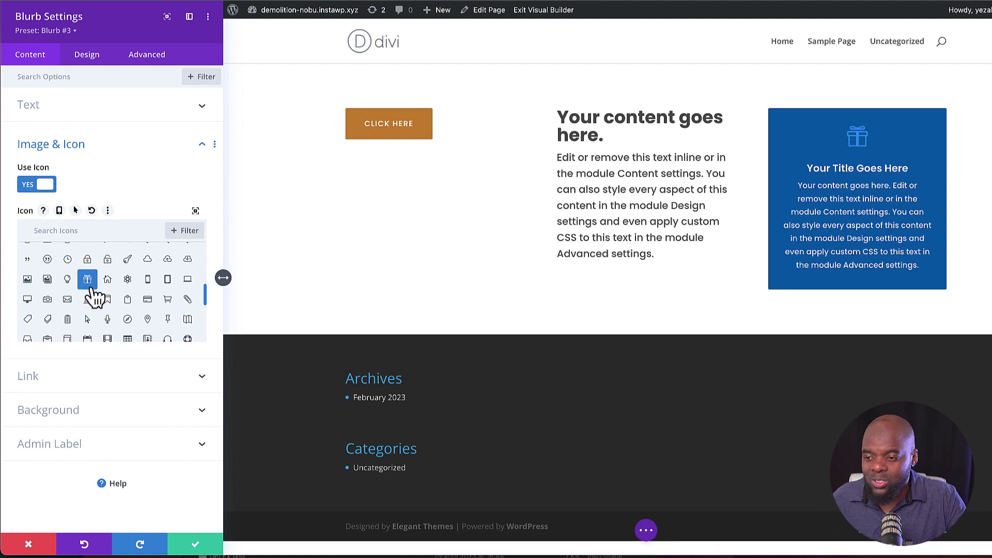
{"action": "left_click", "coordinate": [199, 546]}
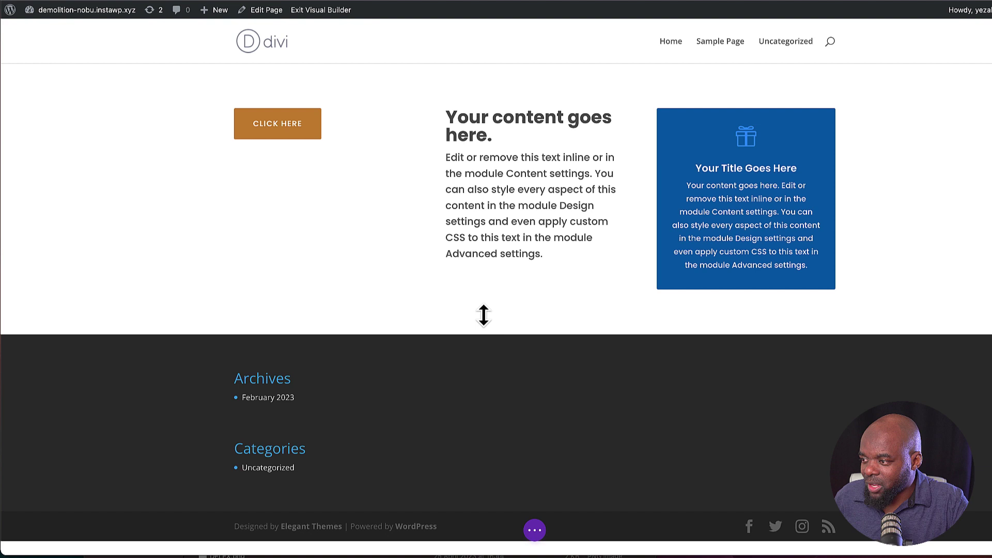
Step: Insert a new fullwidth section below the blurb row containing a Fullwidth Header module
{"action": "left_click", "coordinate": [535, 336]}
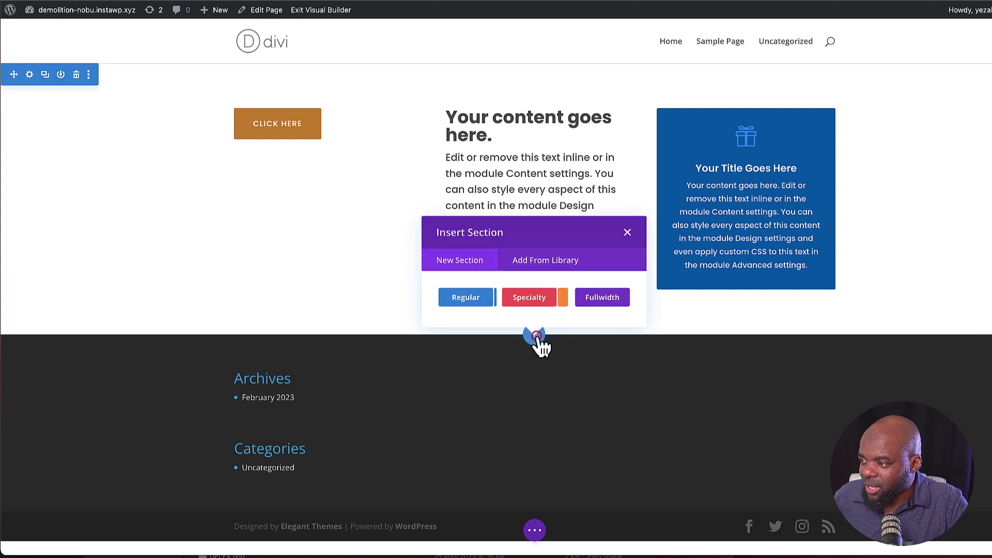
{"action": "left_click", "coordinate": [602, 298]}
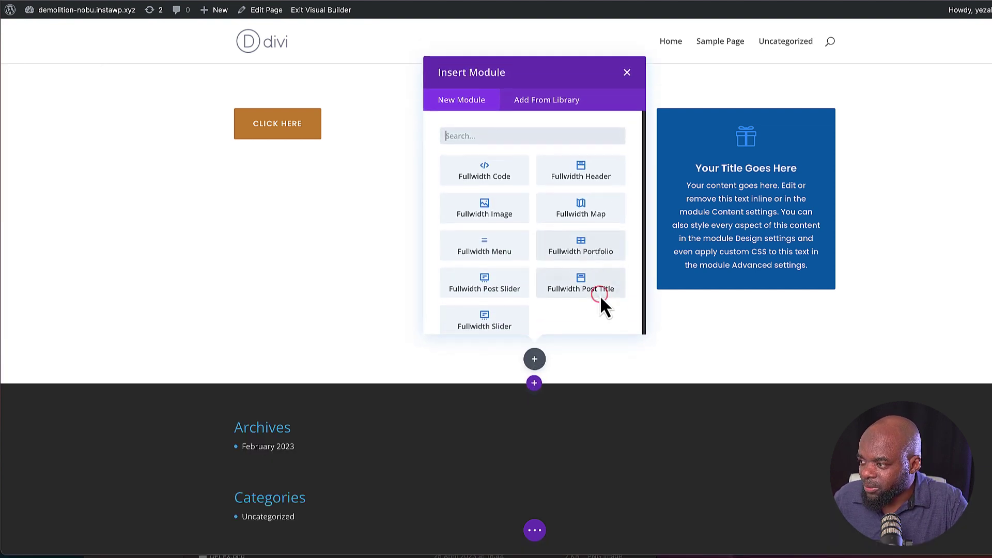
{"action": "left_click", "coordinate": [602, 161]}
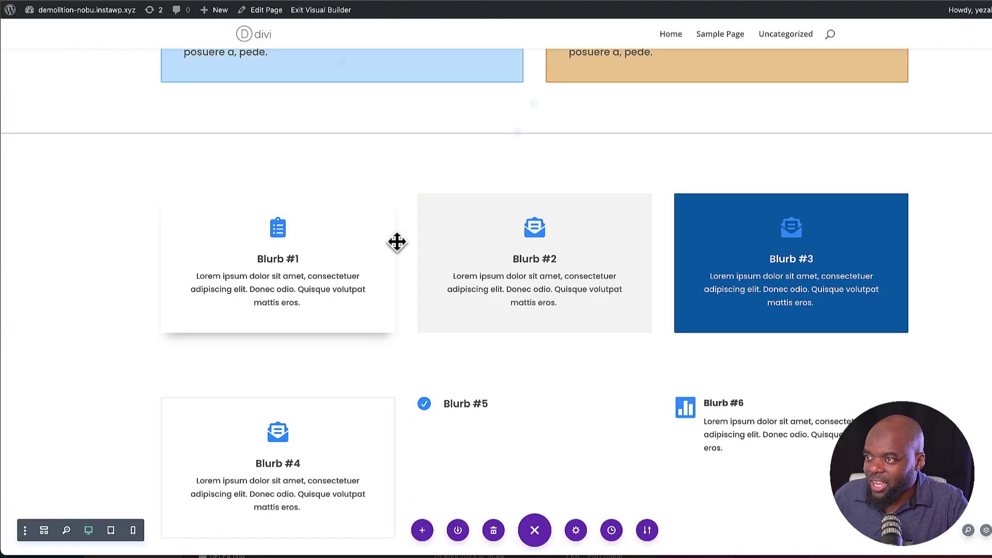
Step: Apply the Fullwidth Header #1 Dark preset to the header and expand its Images options
{"action": "scroll", "coordinate": [408, 227], "scroll_direction": "up", "scroll_amount": 10}
{"action": "scroll", "coordinate": [515, 248], "scroll_direction": "up", "scroll_amount": 20}
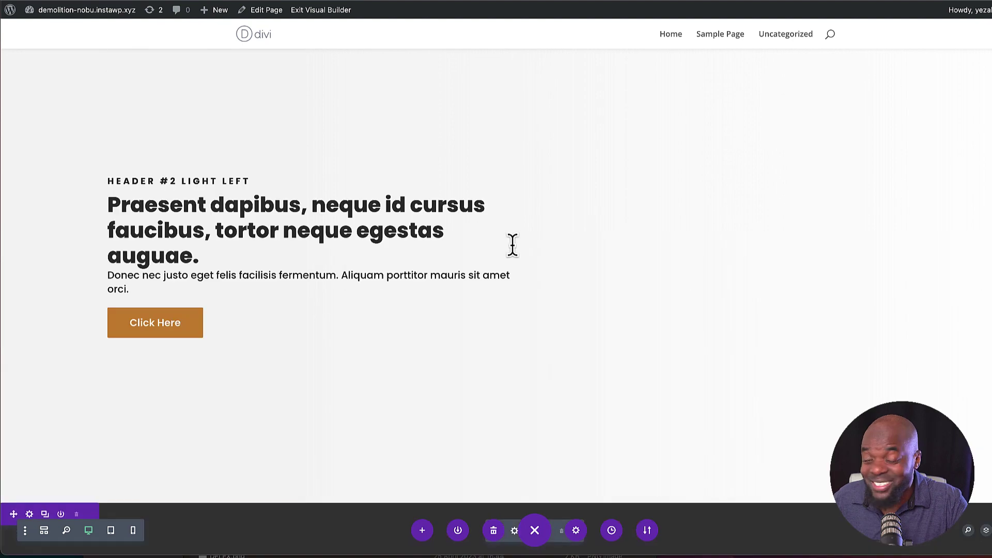
{"action": "scroll", "coordinate": [515, 248], "scroll_direction": "up", "scroll_amount": 15}
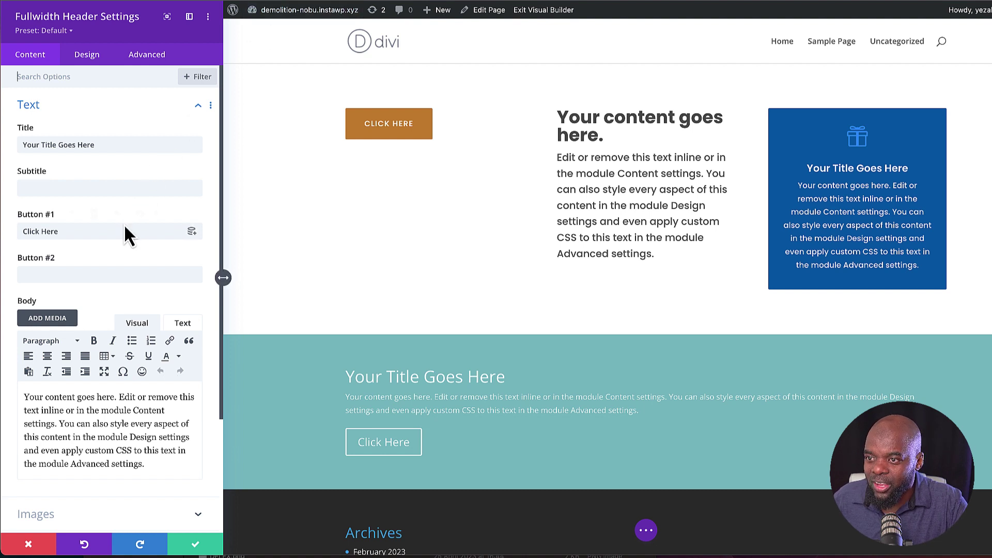
{"action": "left_click", "coordinate": [63, 31]}
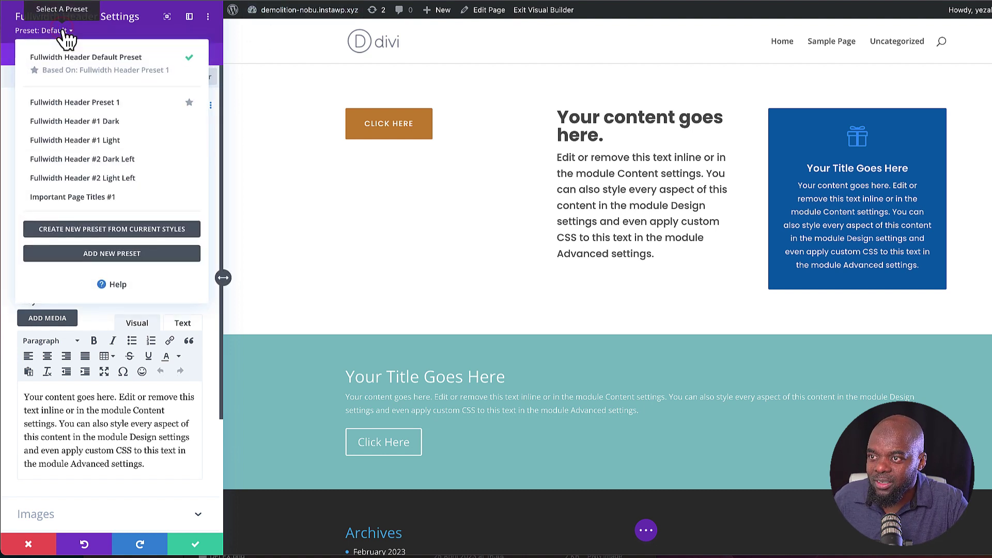
{"action": "left_click", "coordinate": [77, 120]}
{"action": "scroll", "coordinate": [660, 394], "scroll_direction": "down", "scroll_amount": 4}
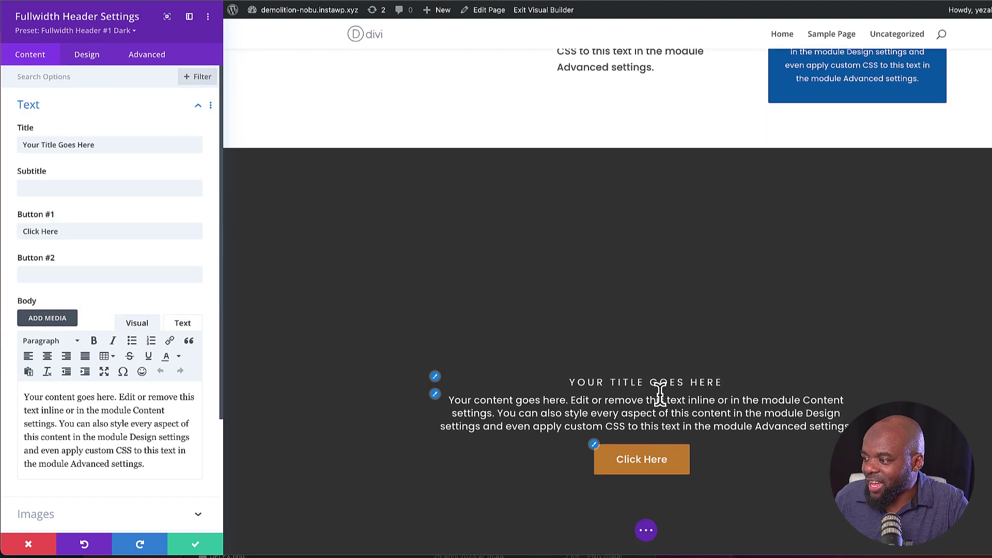
{"action": "scroll", "coordinate": [660, 394], "scroll_direction": "down", "scroll_amount": 1}
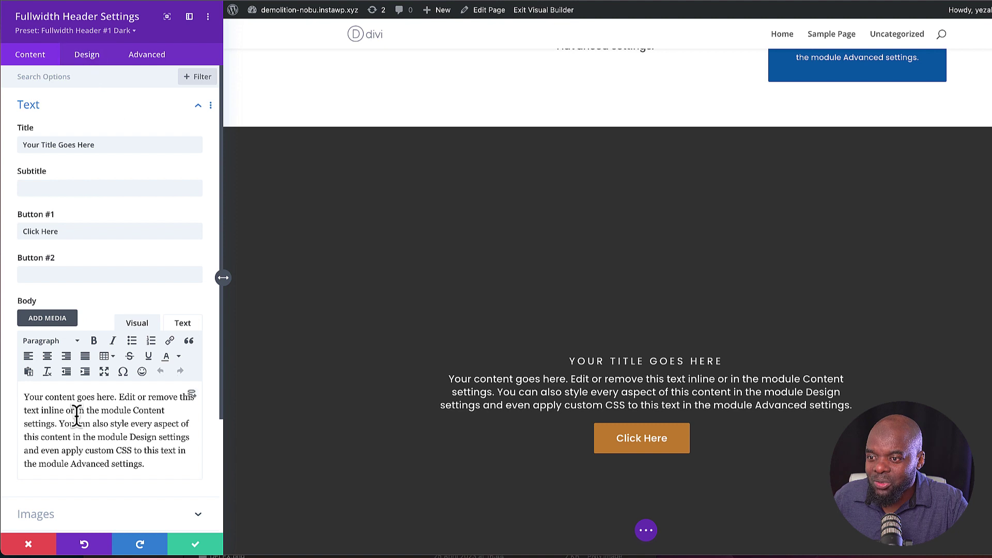
{"action": "scroll", "coordinate": [77, 415], "scroll_direction": "down", "scroll_amount": 3}
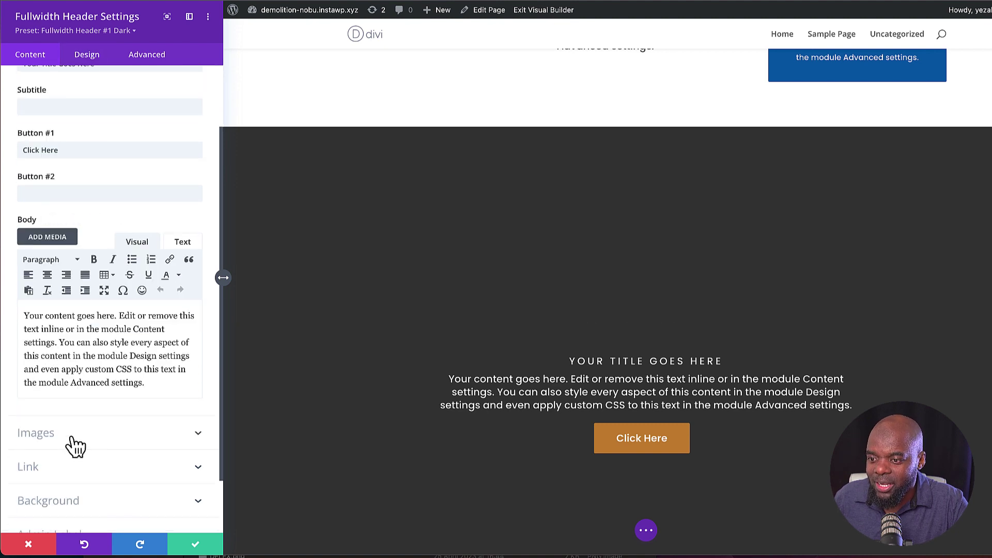
{"action": "left_click", "coordinate": [72, 438]}
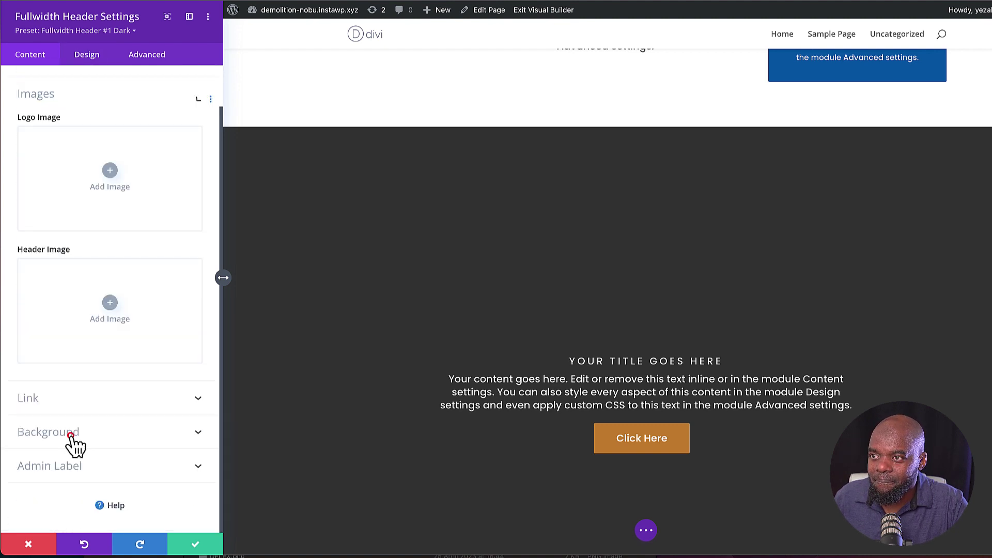
Step: Set the header's background image to the Media Library photo of hikers on railway tracks
{"action": "left_click", "coordinate": [98, 431]}
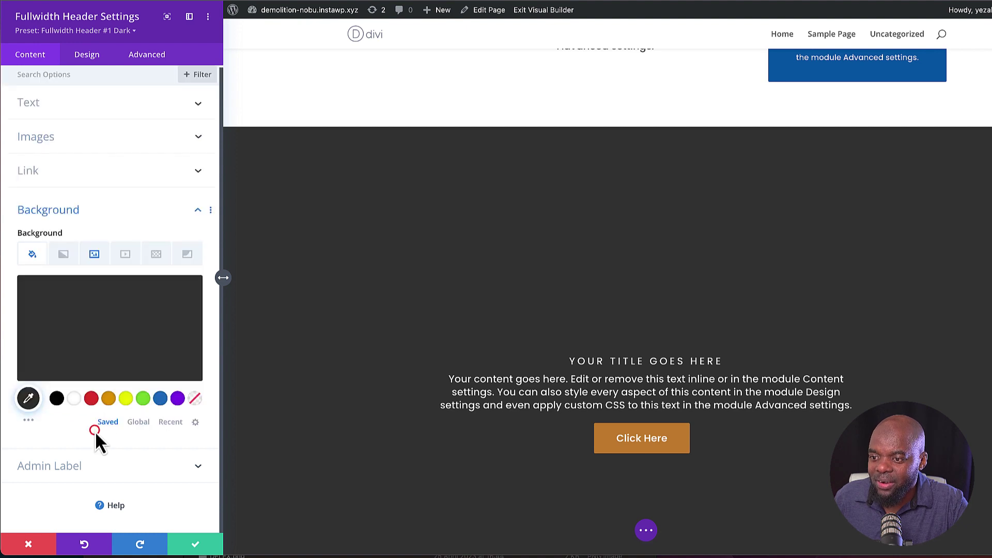
{"action": "left_click", "coordinate": [105, 258]}
{"action": "left_click", "coordinate": [118, 309]}
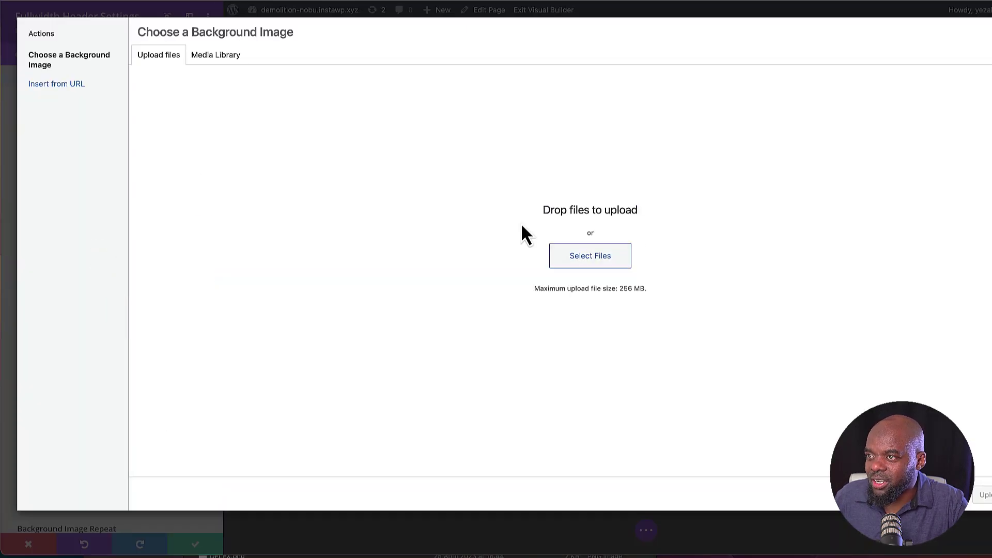
{"action": "left_click", "coordinate": [235, 51]}
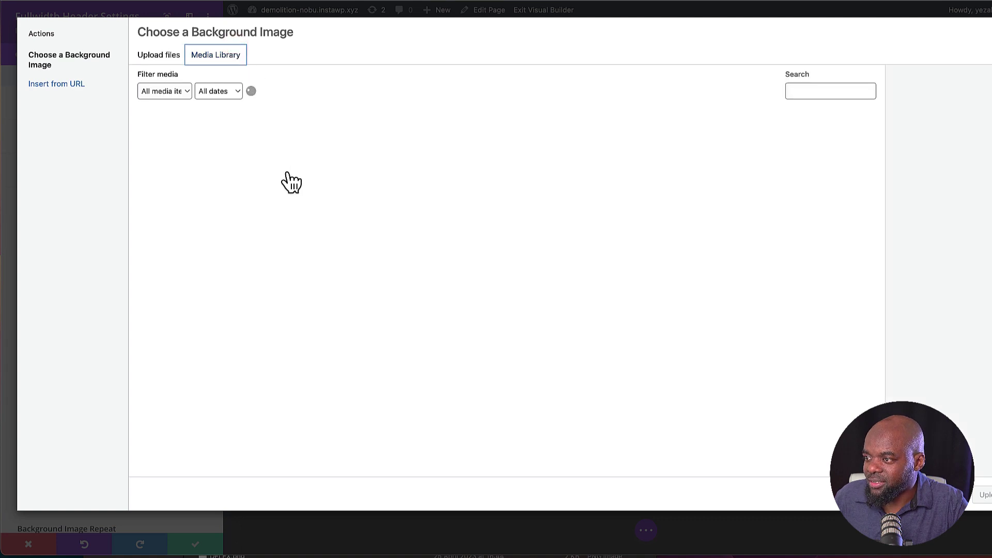
{"action": "left_click", "coordinate": [265, 162]}
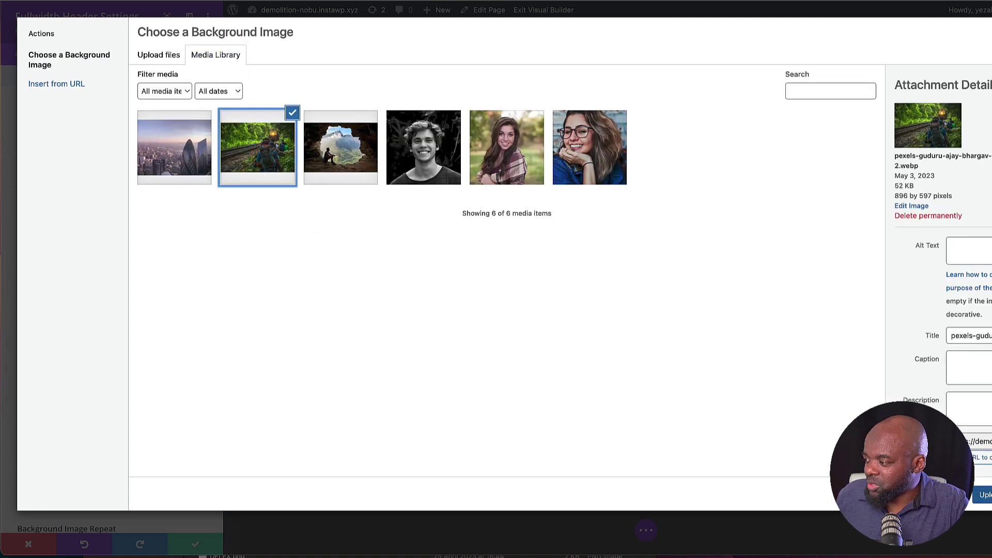
{"action": "left_click", "coordinate": [984, 494]}
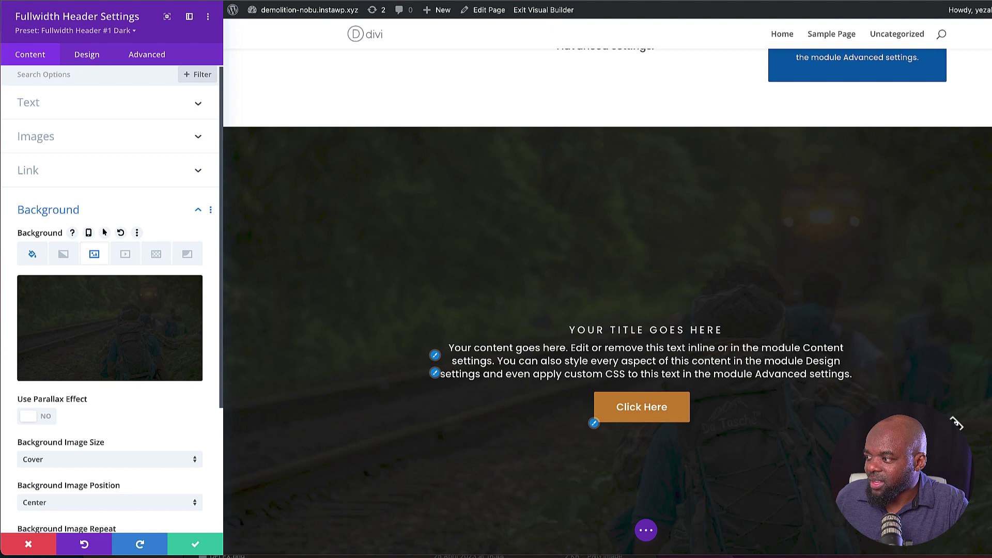
Step: Lighten the dark overlay colour to rgba(10,10,10,0.53) by lowering its opacity
{"action": "scroll", "coordinate": [956, 422], "scroll_direction": "down", "scroll_amount": 3}
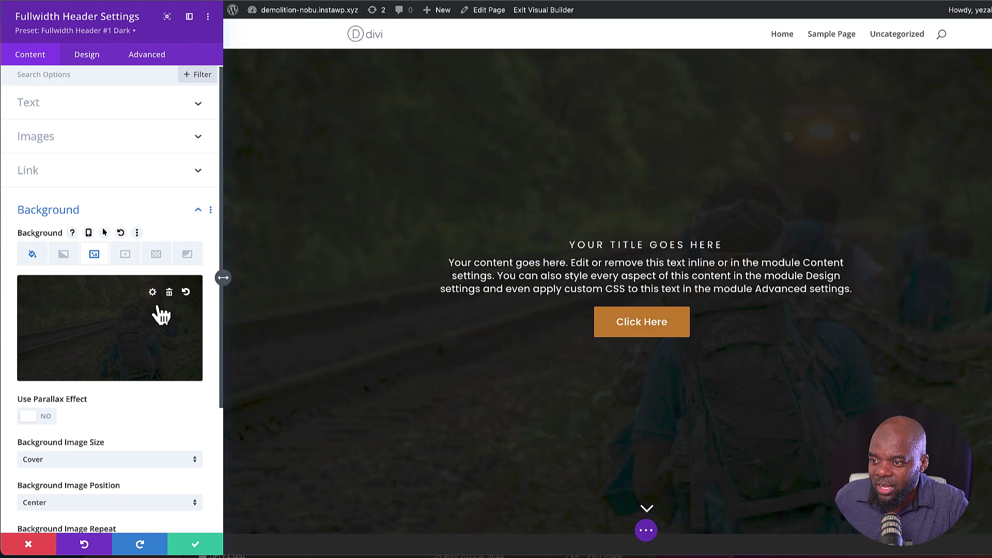
{"action": "left_click", "coordinate": [187, 292]}
{"action": "left_click_drag", "start_coordinate": [189, 304], "coordinate": [190, 329]}
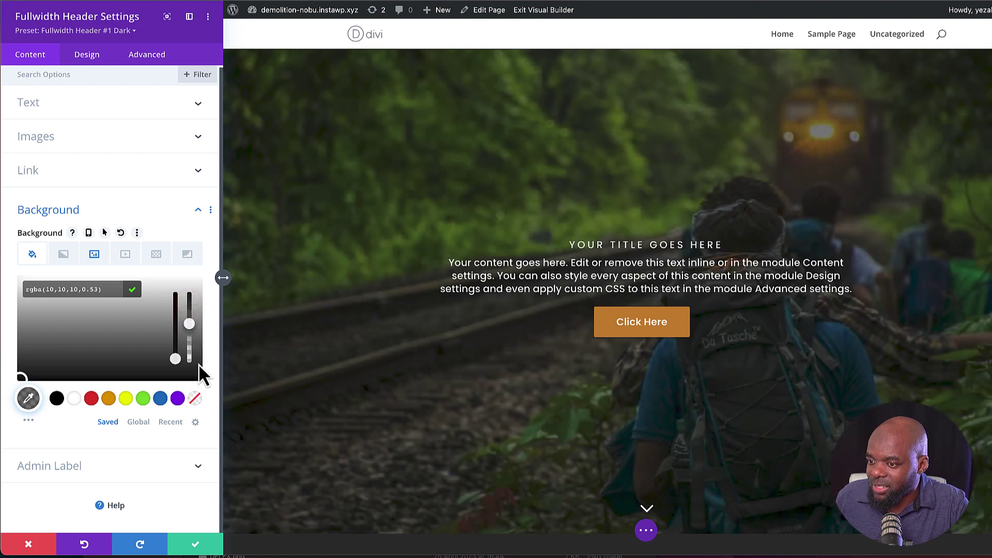
{"action": "left_click", "coordinate": [204, 543]}
{"action": "scroll", "coordinate": [185, 329], "scroll_direction": "up", "scroll_amount": 4}
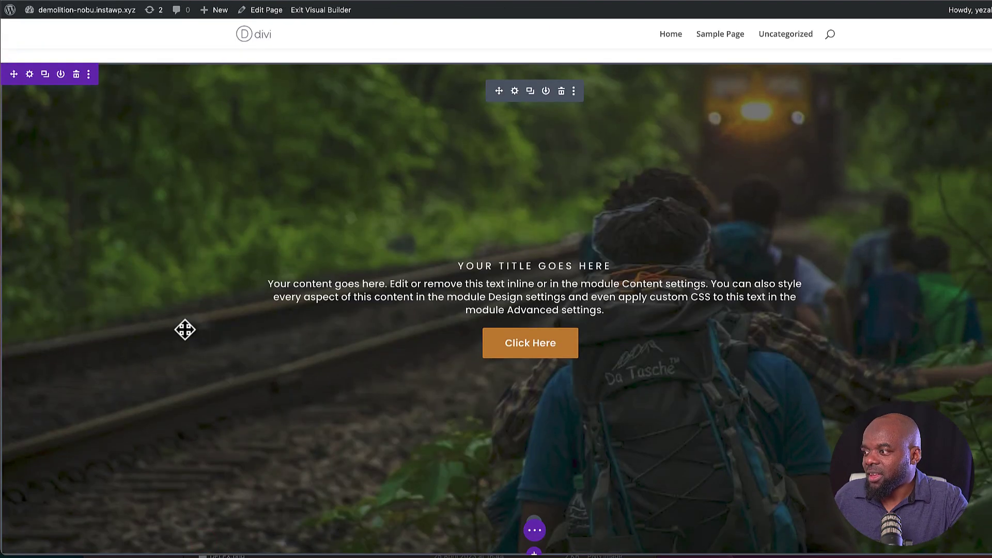
{"action": "scroll", "coordinate": [185, 333], "scroll_direction": "up", "scroll_amount": 2}
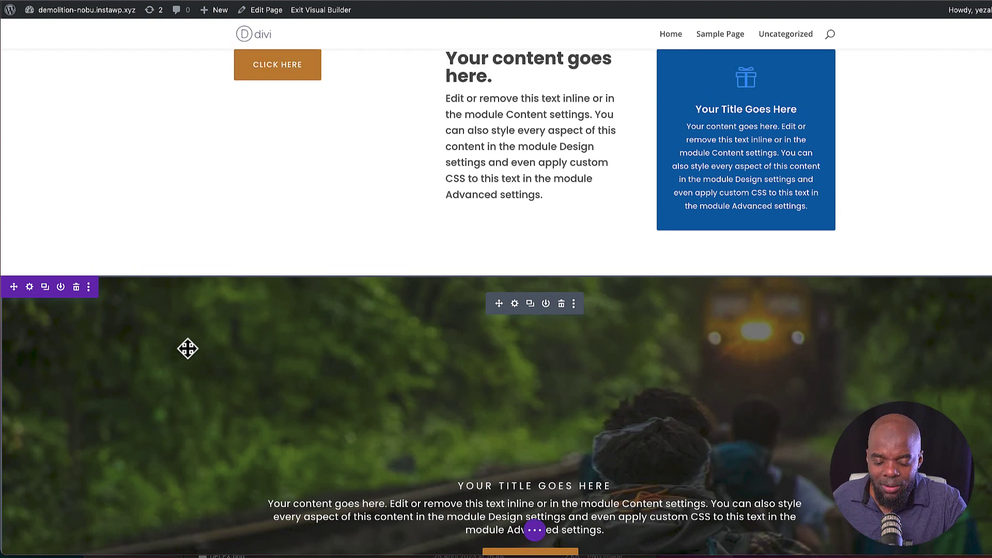